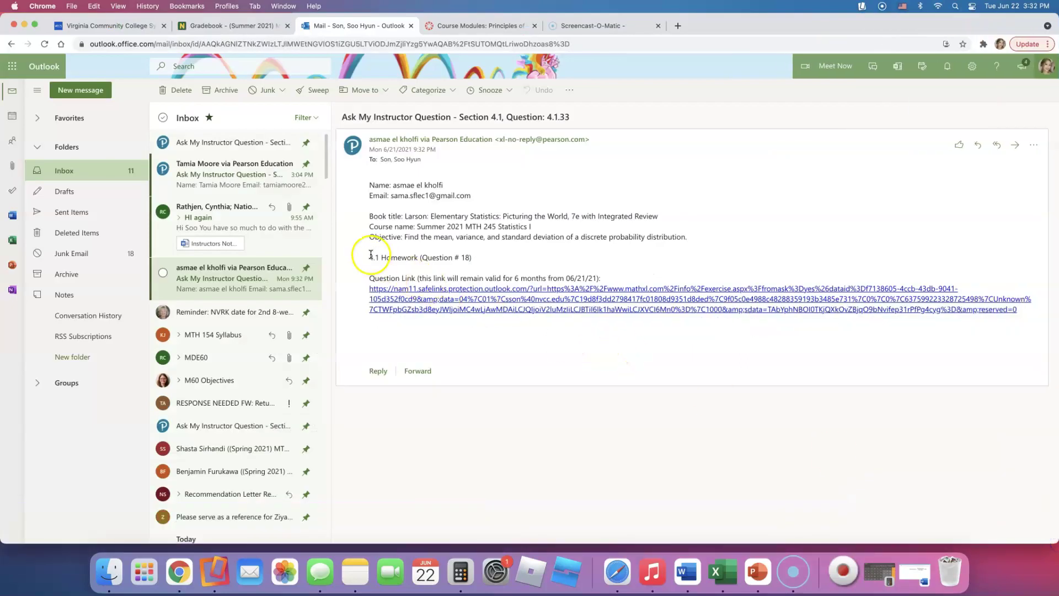
Open the 4.1 Homework question link from the instructor's email to reach MathXL exercise 4.1.33.
{"action": "left_click_drag", "start_coordinate": [379, 257], "coordinate": [420, 257]}
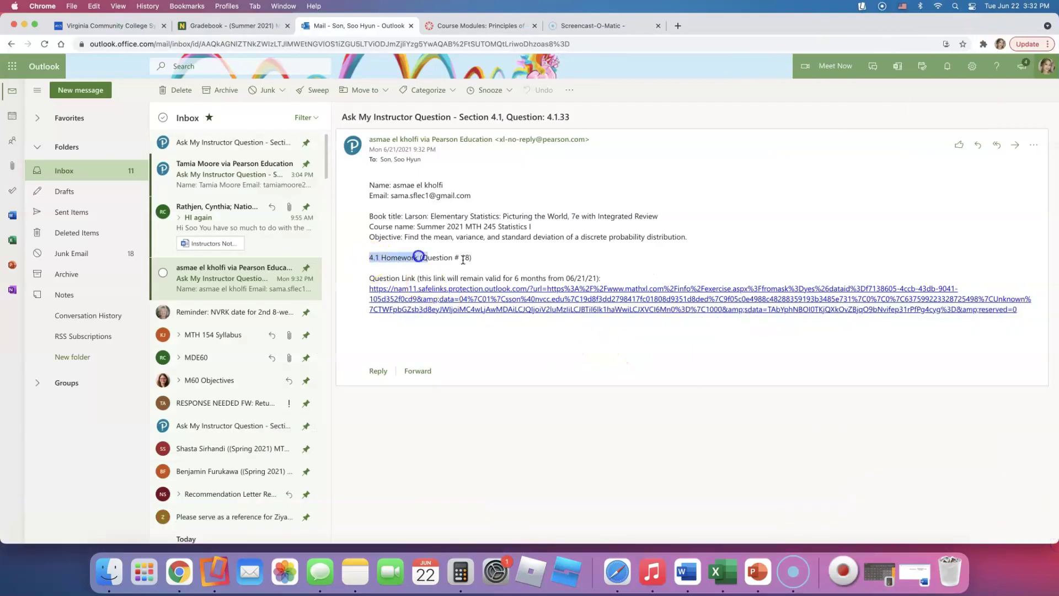
{"action": "left_click", "coordinate": [472, 259]}
{"action": "left_click", "coordinate": [475, 305]}
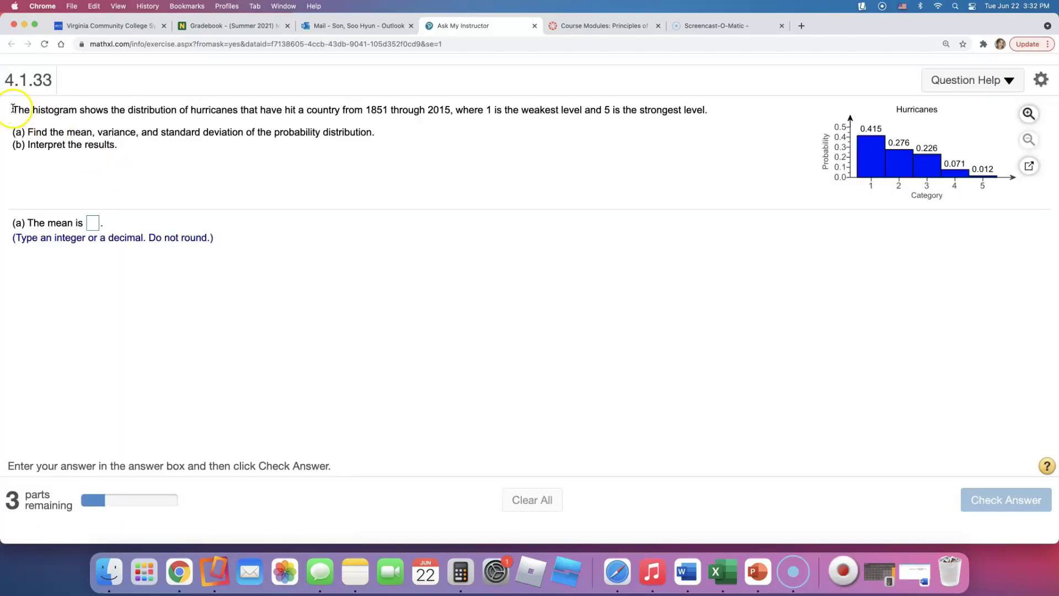
Highlight the hurricane histogram question text through part (a) while reading it.
{"action": "left_click_drag", "start_coordinate": [13, 108], "coordinate": [244, 113]}
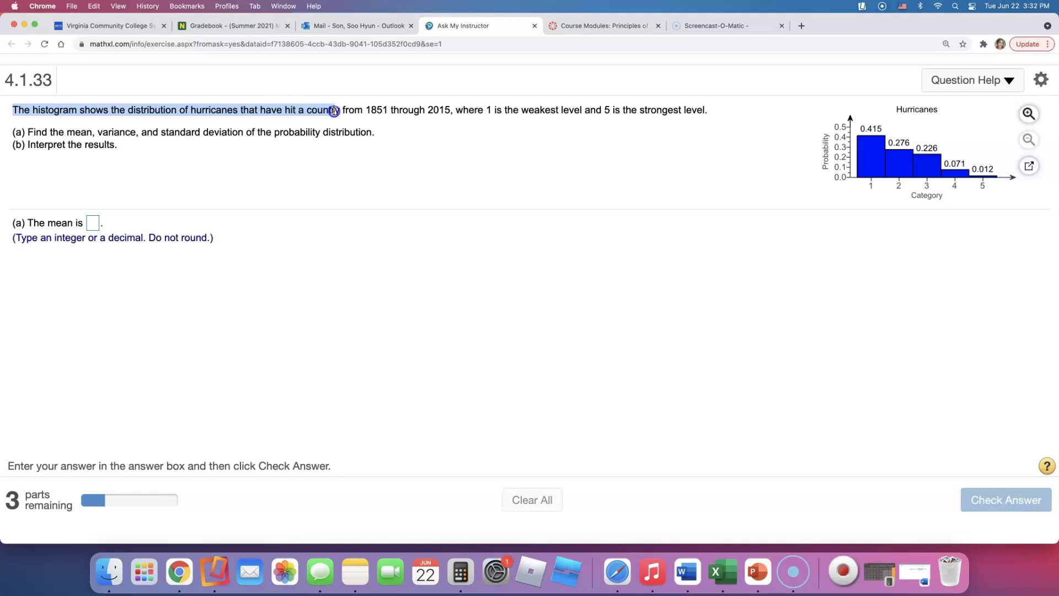
{"action": "left_click_drag", "start_coordinate": [378, 114], "coordinate": [383, 127]}
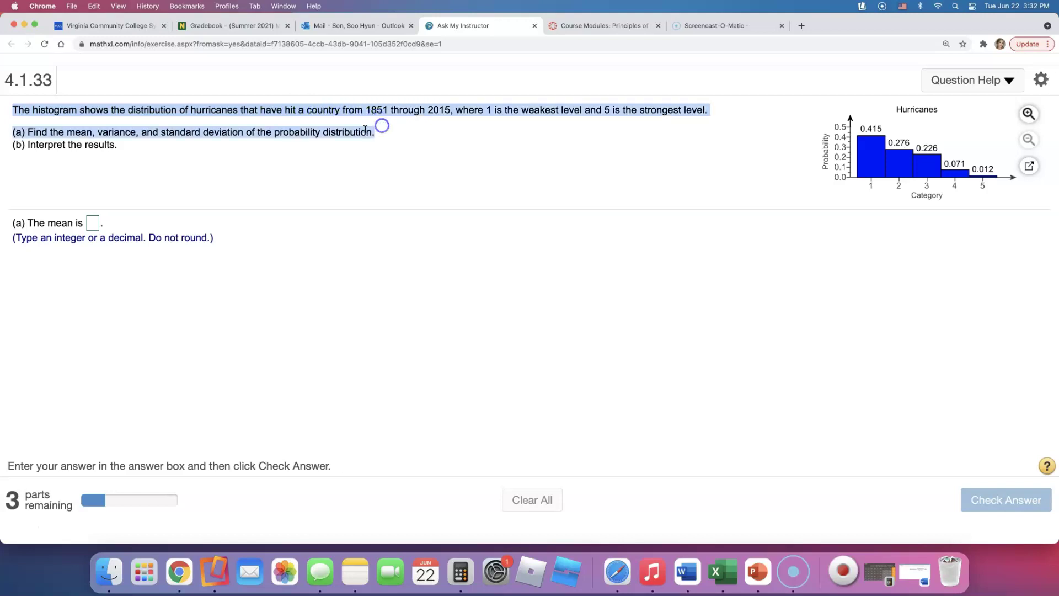
{"action": "left_click", "coordinate": [399, 130]}
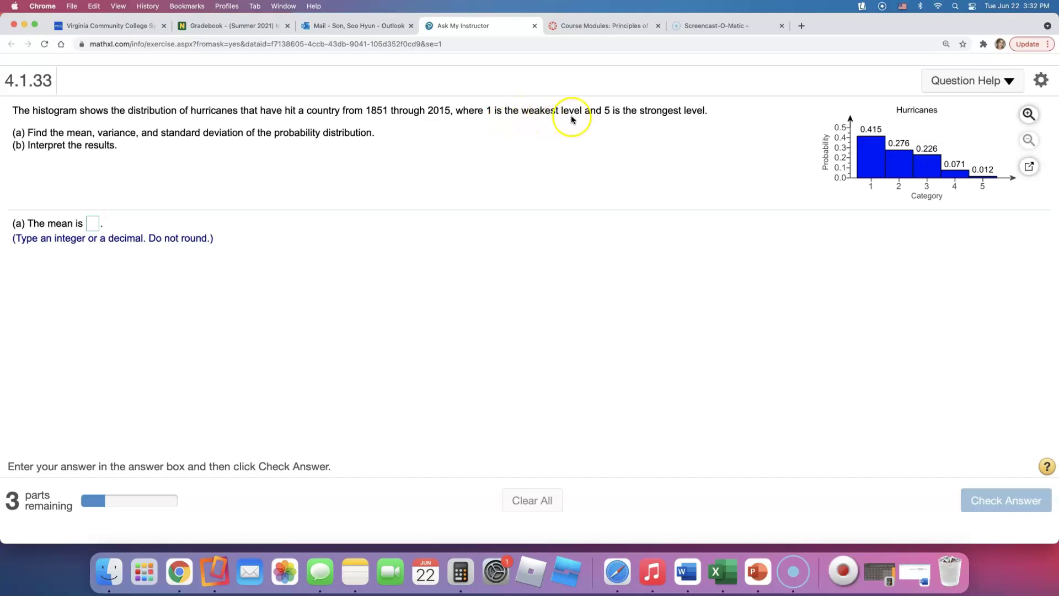
View the hurricane histogram enlarged, then close it and narrow the browser to the left half.
{"action": "left_click", "coordinate": [1029, 166]}
{"action": "left_click_drag", "start_coordinate": [574, 90], "coordinate": [548, 125]}
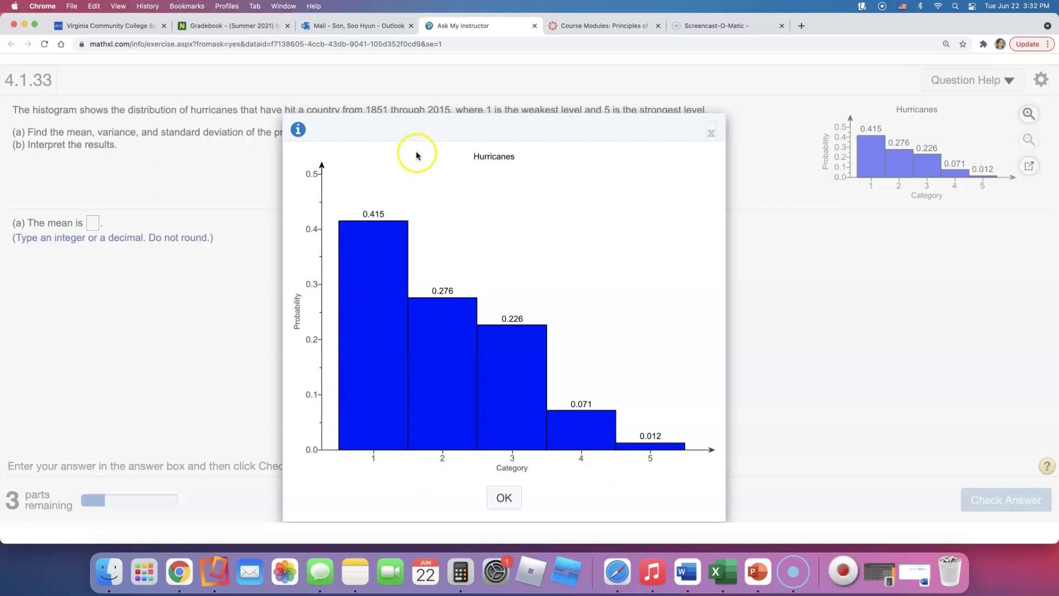
{"action": "mouse_move", "coordinate": [411, 120]}
{"action": "left_mouse_down"}
{"action": "mouse_move", "coordinate": [269, 175]}
{"action": "mouse_move", "coordinate": [234, 155]}
{"action": "mouse_move", "coordinate": [299, 155]}
{"action": "mouse_move", "coordinate": [420, 47]}
{"action": "left_mouse_up"}
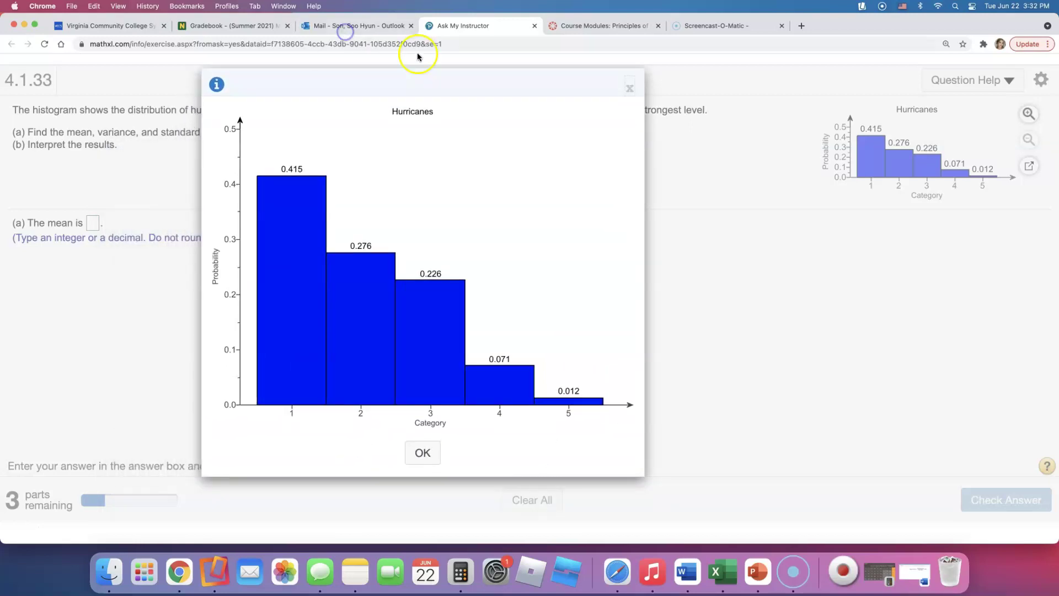
{"action": "left_click", "coordinate": [632, 86]}
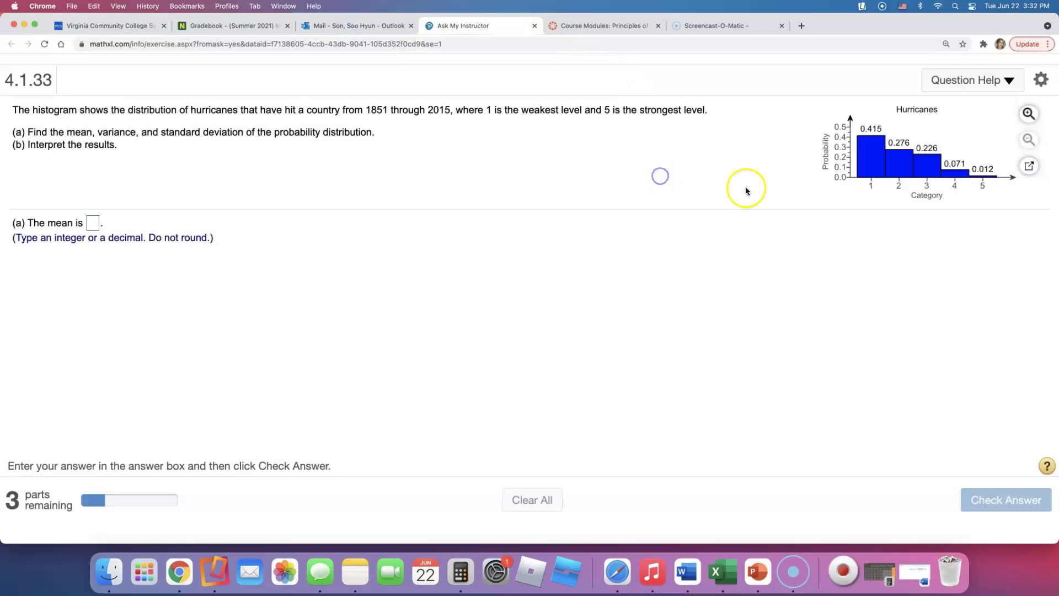
{"action": "left_click_drag", "start_coordinate": [1056, 178], "coordinate": [575, 200]}
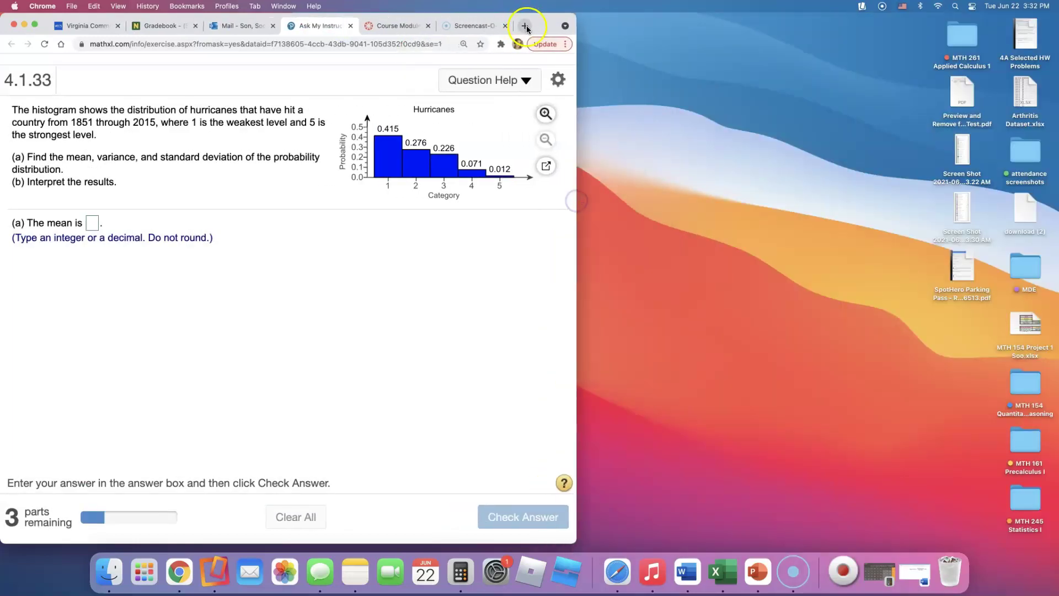
Go to statcrunch.com in a new tab and split it into its own window.
{"action": "left_click", "coordinate": [524, 26]}
{"action": "type", "text": "statcrunch.com"}
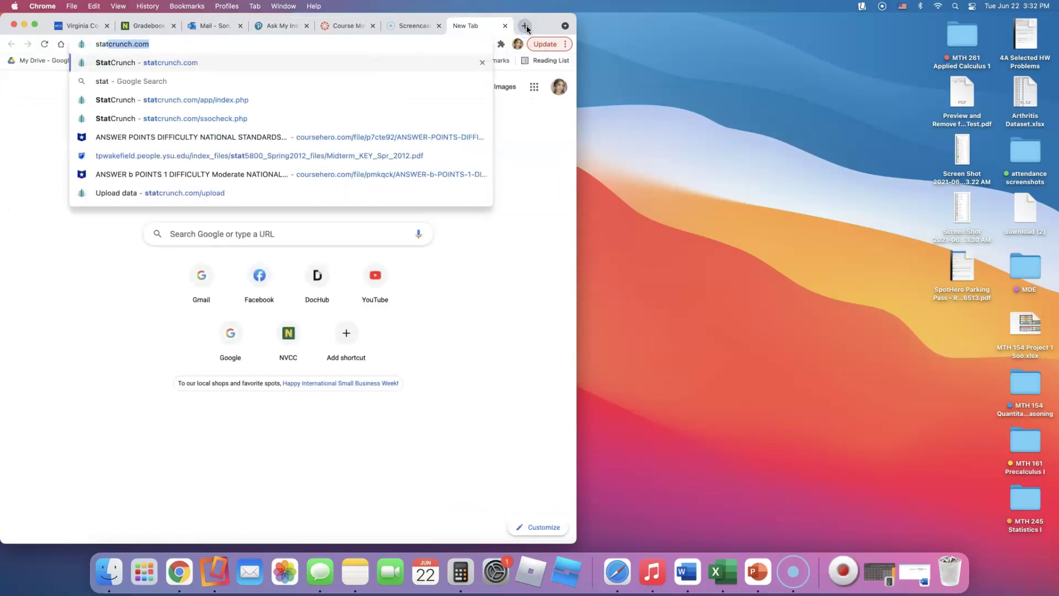
{"action": "key", "text": "Return"}
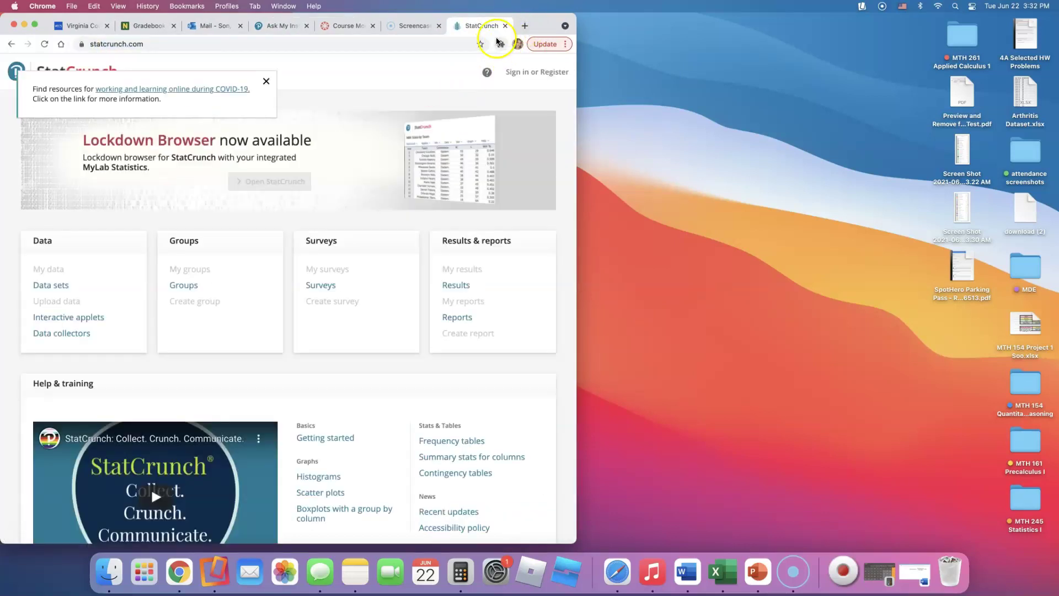
{"action": "left_click_drag", "start_coordinate": [480, 26], "coordinate": [625, 37]}
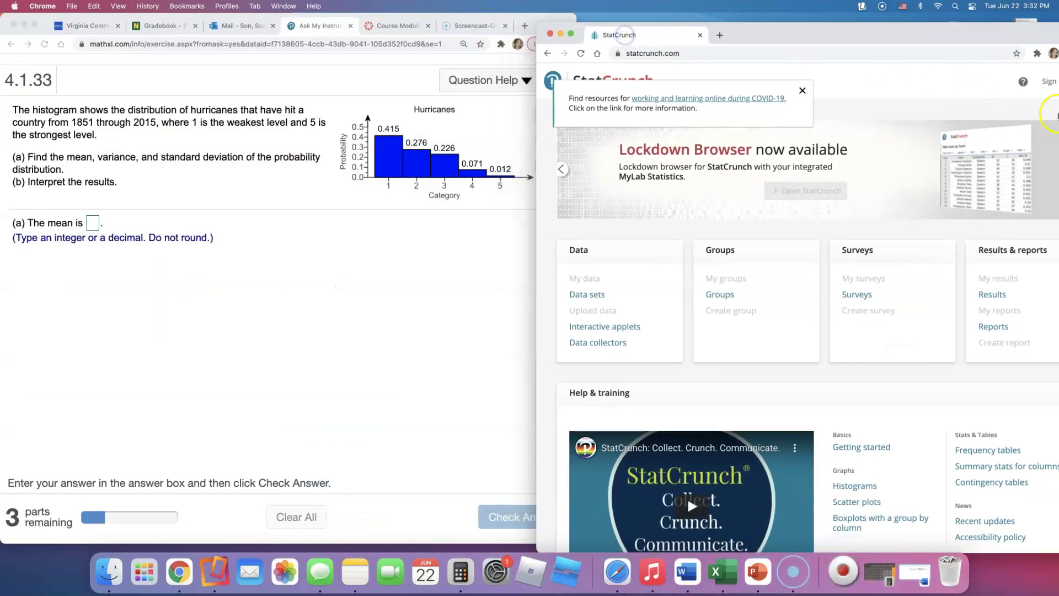
Sign in to StatCrunch with the saved college username and launch a blank data table.
{"action": "left_click", "coordinate": [1047, 81]}
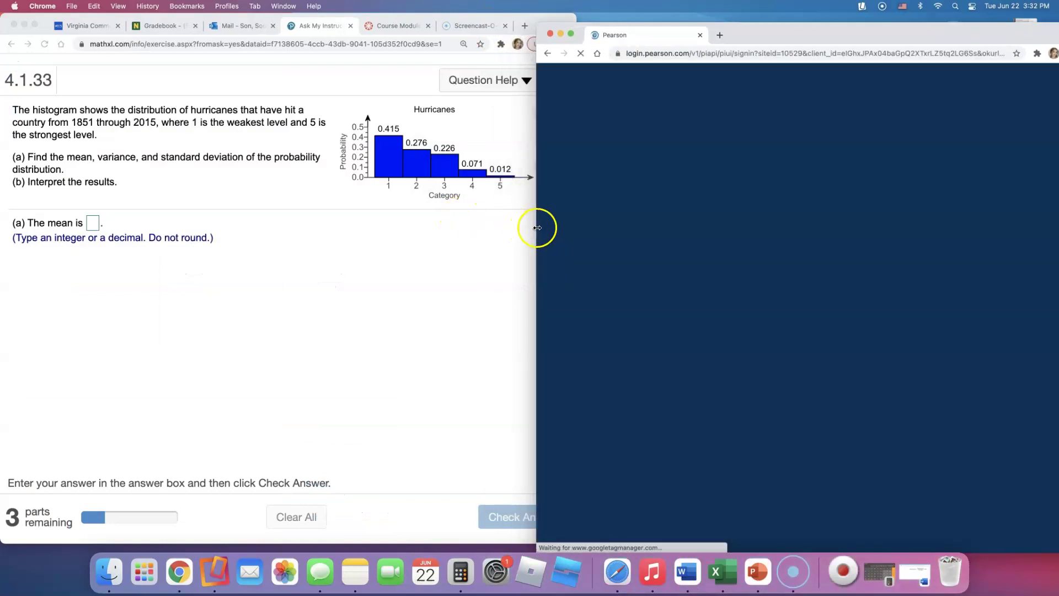
{"action": "left_click_drag", "start_coordinate": [537, 228], "coordinate": [568, 228]}
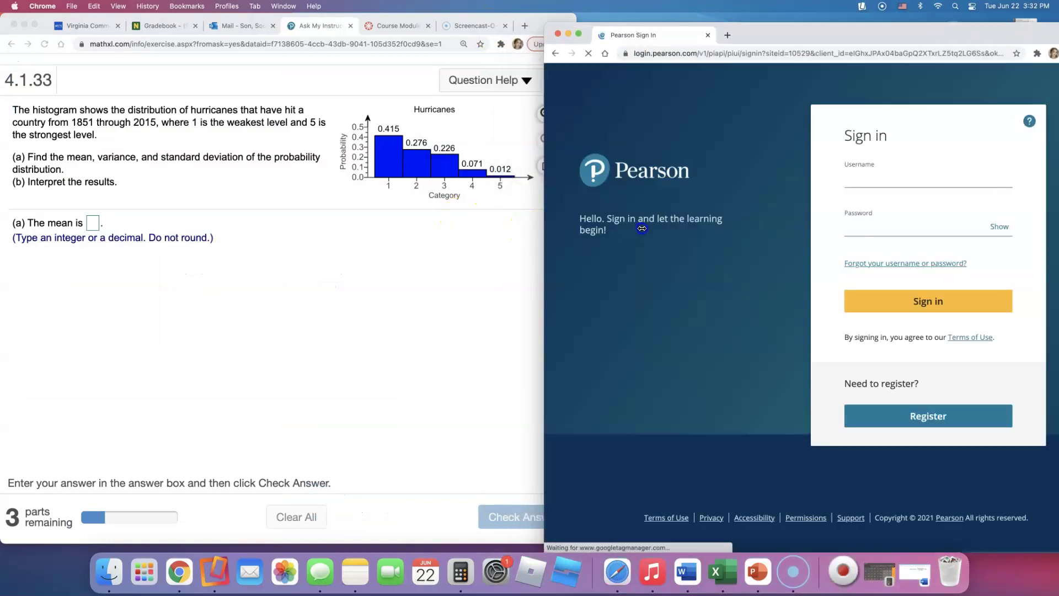
{"action": "double_click", "coordinate": [791, 24]}
{"action": "left_click", "coordinate": [767, 176]}
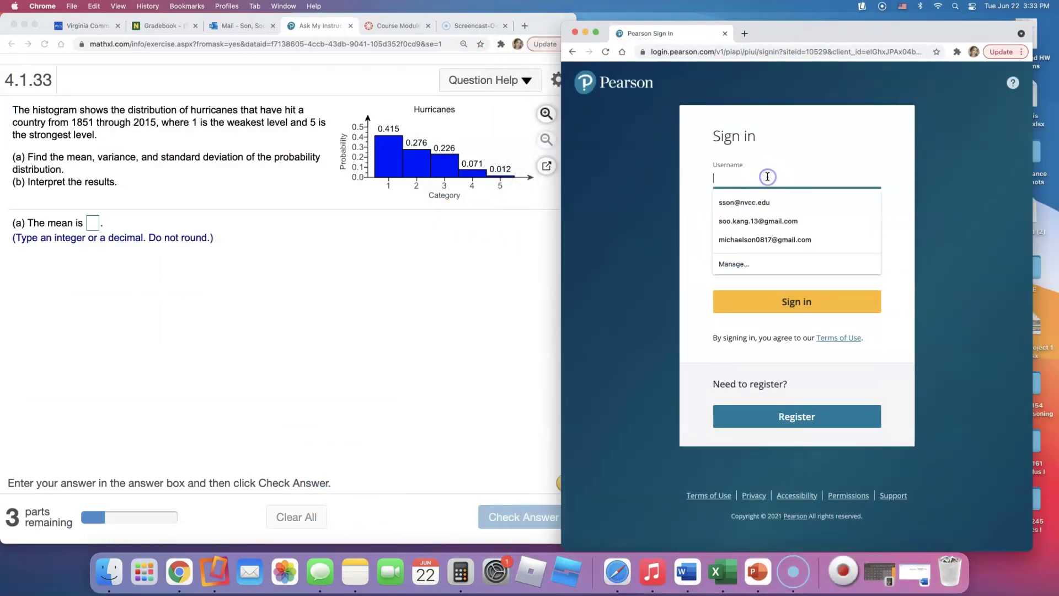
{"action": "left_click", "coordinate": [769, 202]}
{"action": "left_click", "coordinate": [763, 223]}
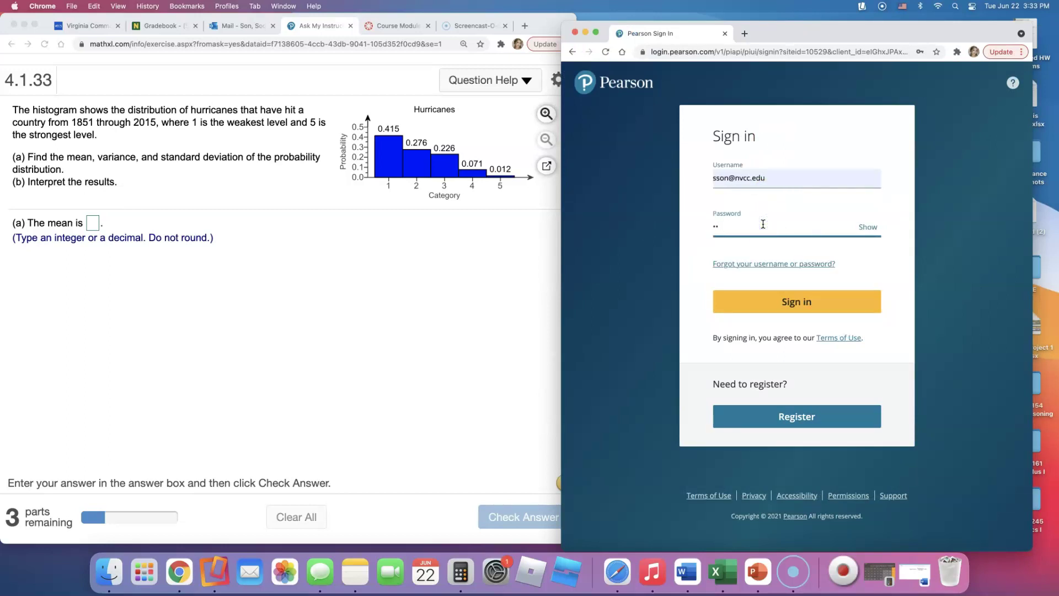
{"action": "key", "text": "Return"}
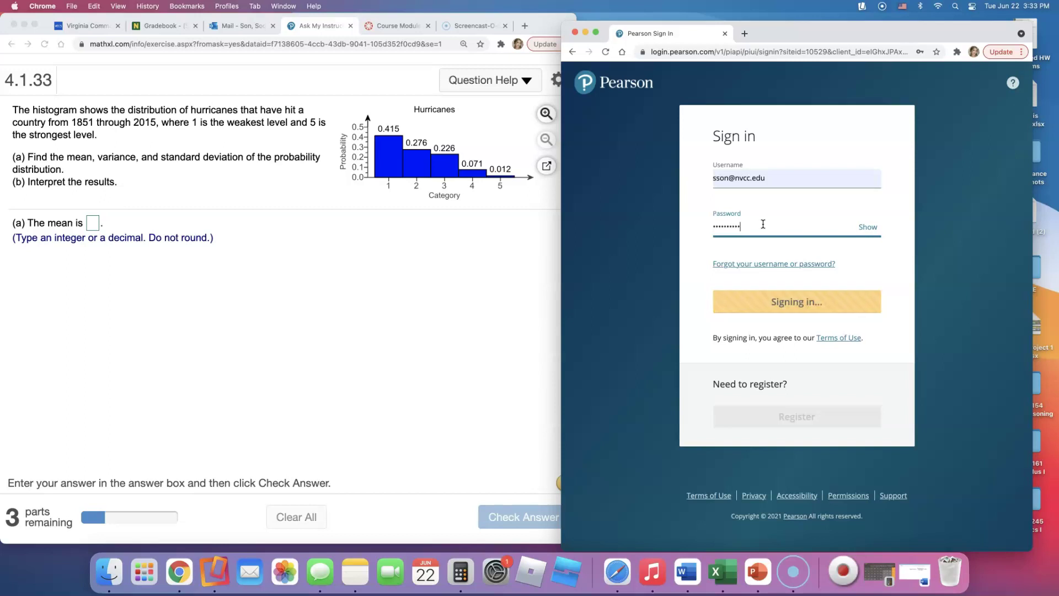
{"action": "left_click_drag", "start_coordinate": [767, 25], "coordinate": [780, 25]}
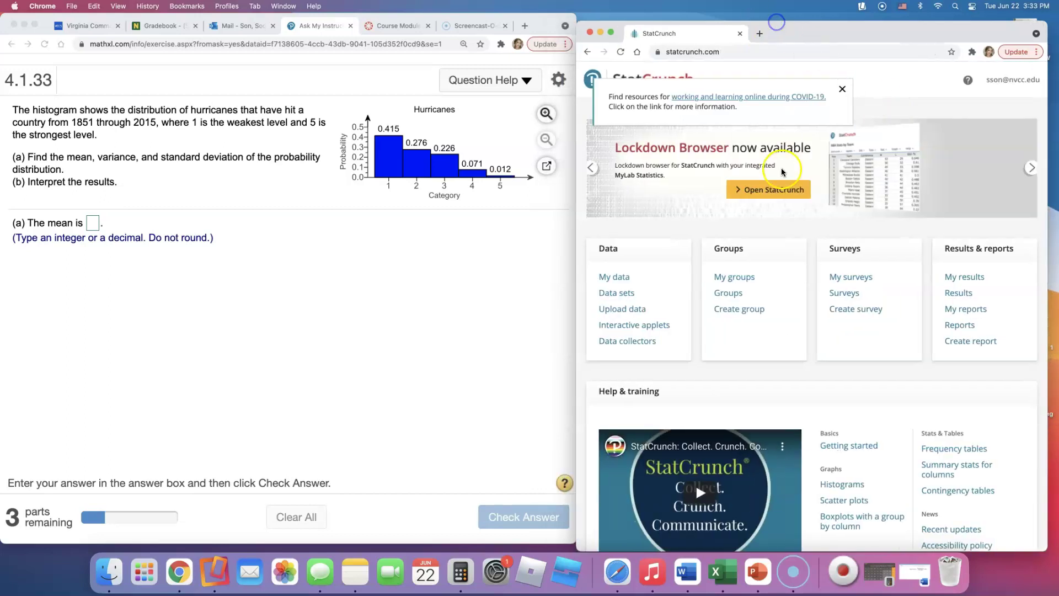
{"action": "left_click", "coordinate": [767, 190]}
{"action": "left_click_drag", "start_coordinate": [539, 30], "coordinate": [540, 38]}
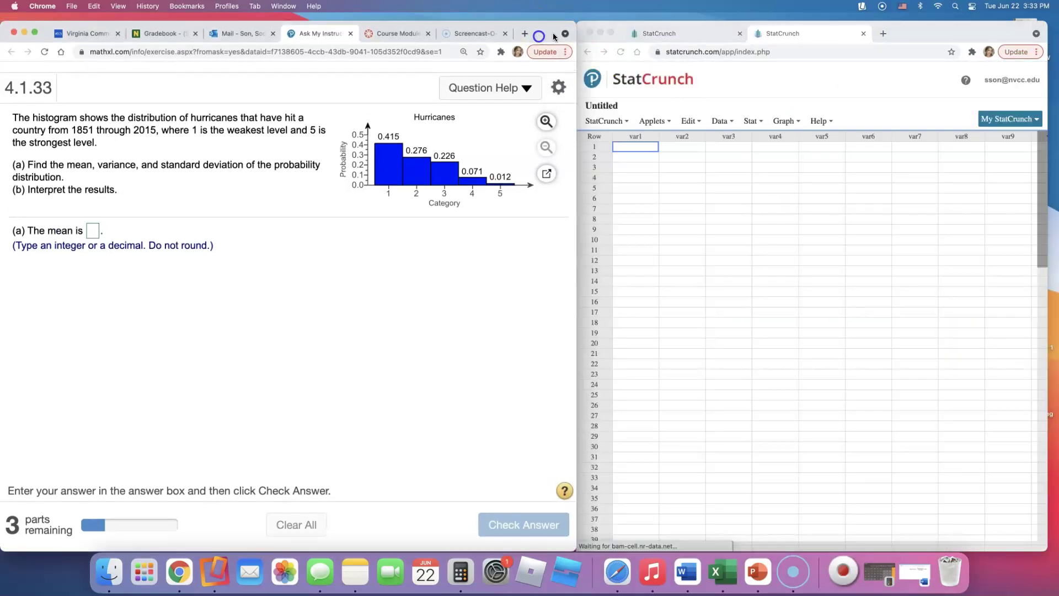
{"action": "left_click_drag", "start_coordinate": [891, 32], "coordinate": [894, 32]}
{"action": "left_click", "coordinate": [795, 182]}
{"action": "left_click", "coordinate": [722, 121]}
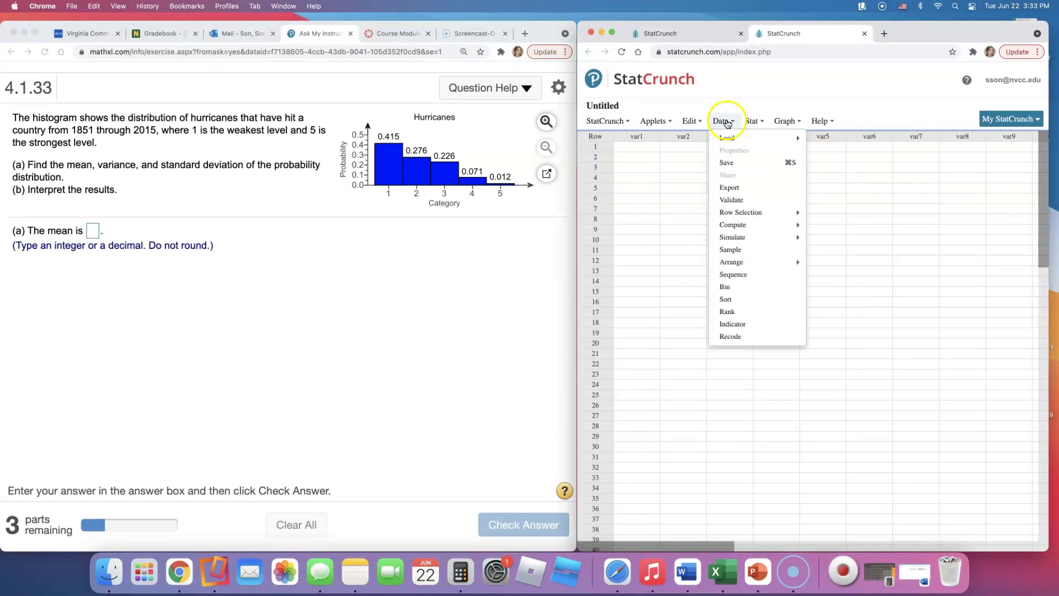
{"action": "left_click", "coordinate": [751, 120]}
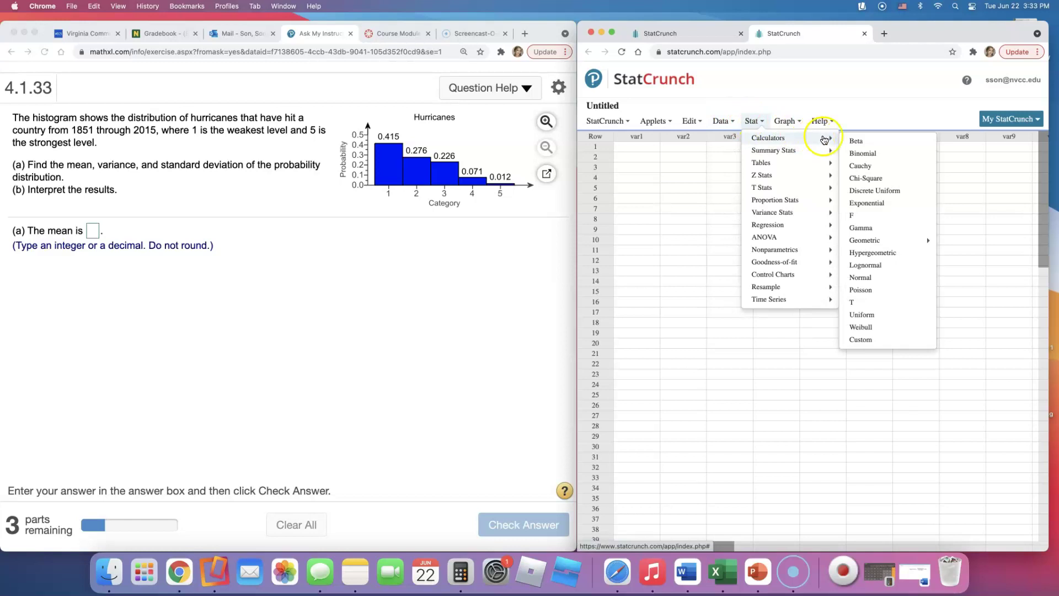
{"action": "mouse_move", "coordinate": [768, 138]}
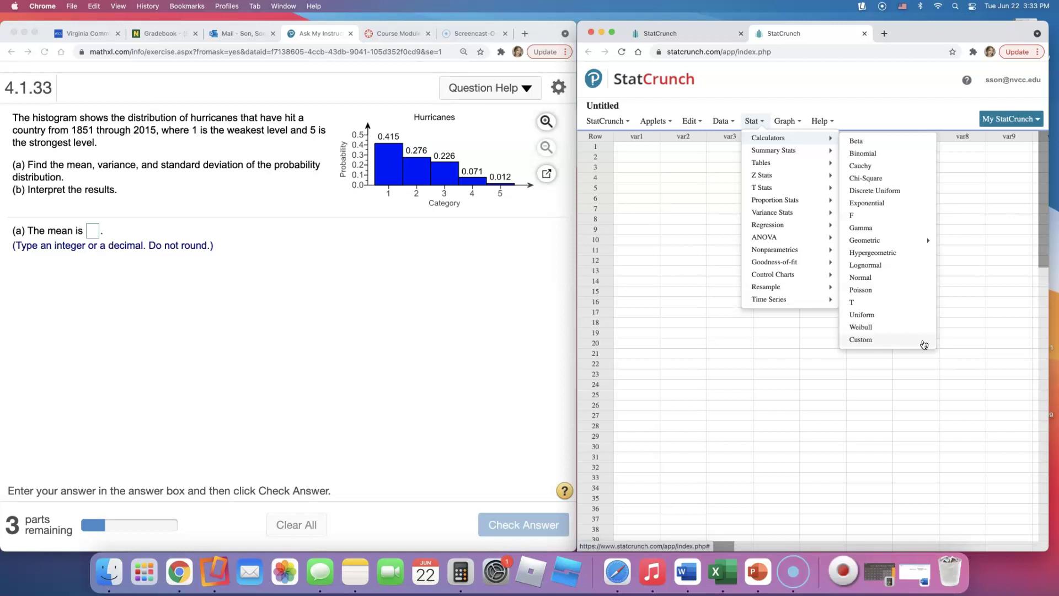
{"action": "left_click", "coordinate": [924, 345]}
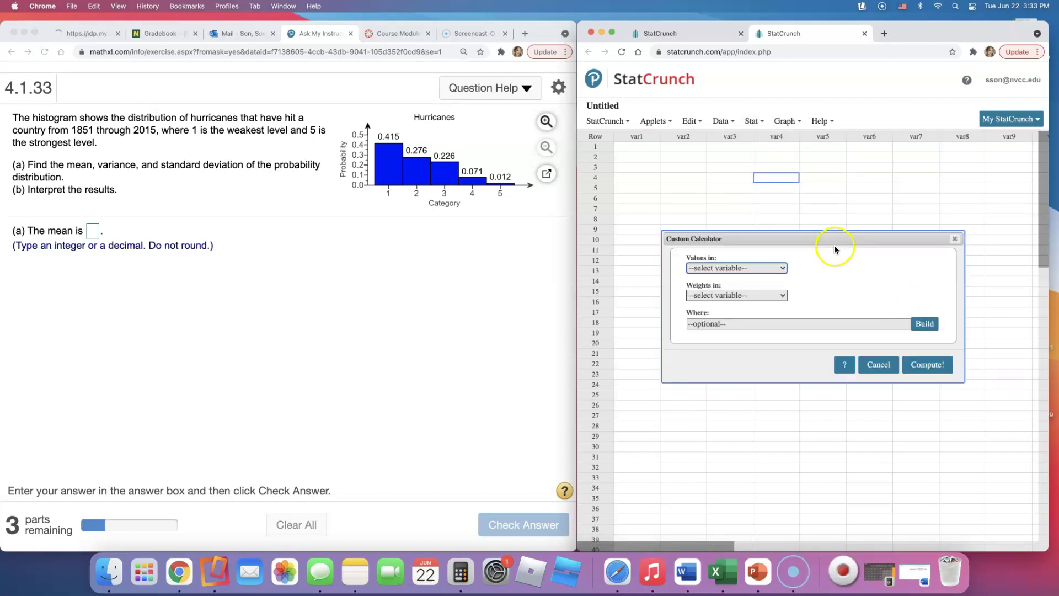
{"action": "left_click_drag", "start_coordinate": [817, 242], "coordinate": [816, 214]}
{"action": "left_click", "coordinate": [779, 235]}
{"action": "left_click", "coordinate": [833, 236]}
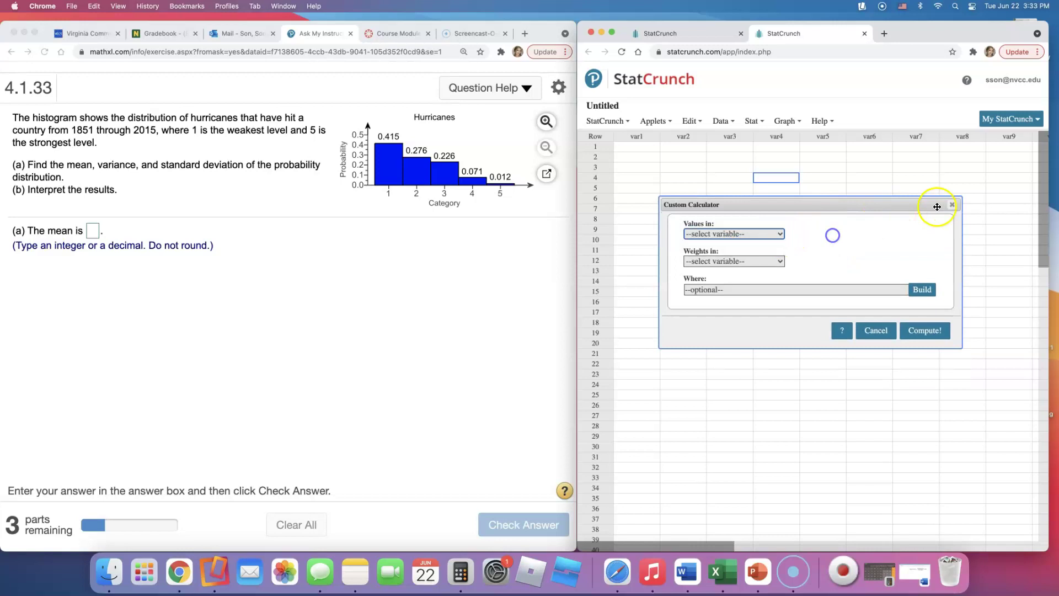
Close the custom calculator and name the first two columns category and probability.
{"action": "left_click", "coordinate": [952, 206]}
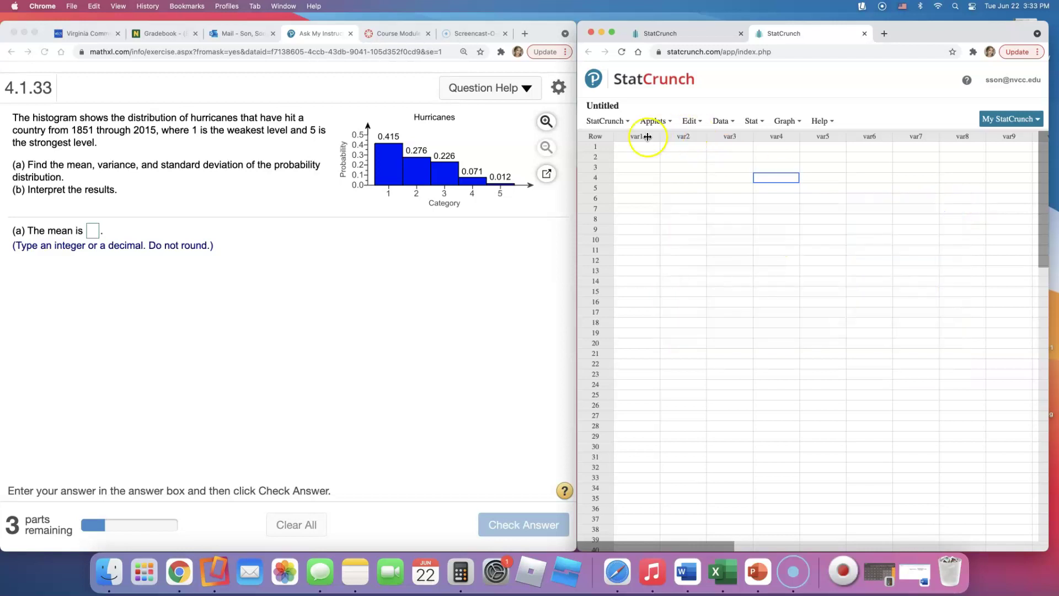
{"action": "left_click", "coordinate": [640, 139]}
{"action": "type", "text": "category"}
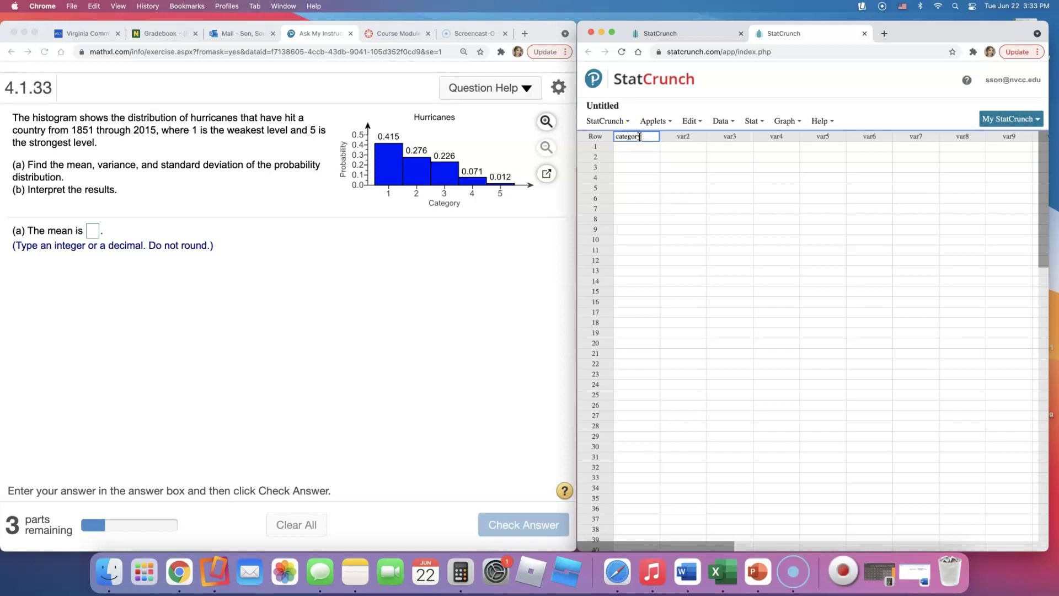
{"action": "key", "text": "Tab"}
{"action": "type", "text": "probability"}
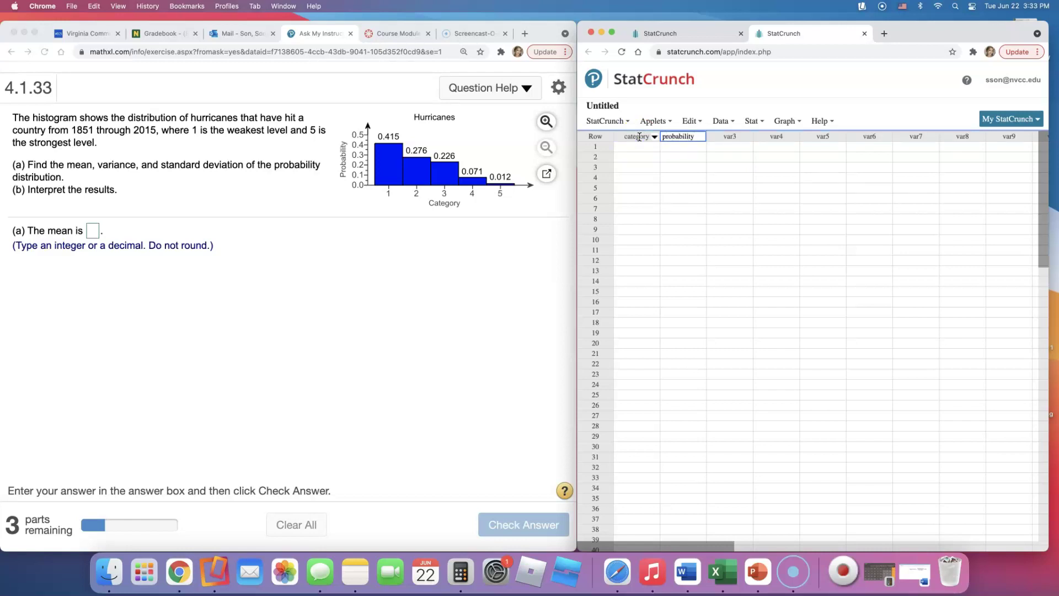
{"action": "key", "text": "Return"}
Enter categories 1 through 5 in the category column.
{"action": "type", "text": "1"}
{"action": "key", "text": "Return"}
{"action": "type", "text": "2"}
{"action": "key", "text": "Return"}
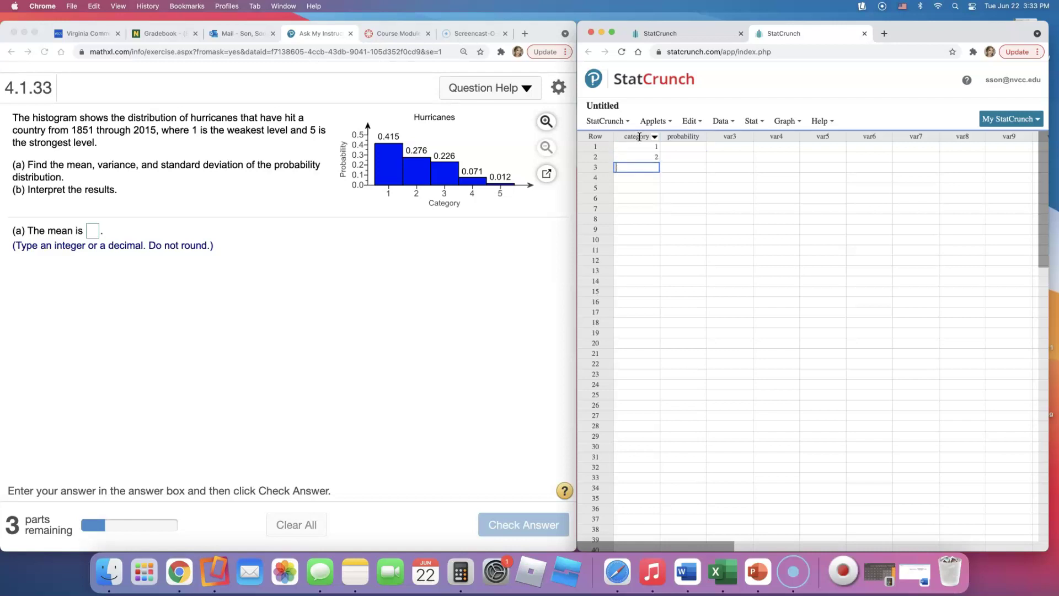
{"action": "type", "text": "3"}
{"action": "key", "text": "Return"}
Enter probabilities 0.415 and 0.276 for categories 1 and 2.
{"action": "key", "text": "Up"}
{"action": "key", "text": "Up"}
{"action": "key", "text": "Up"}
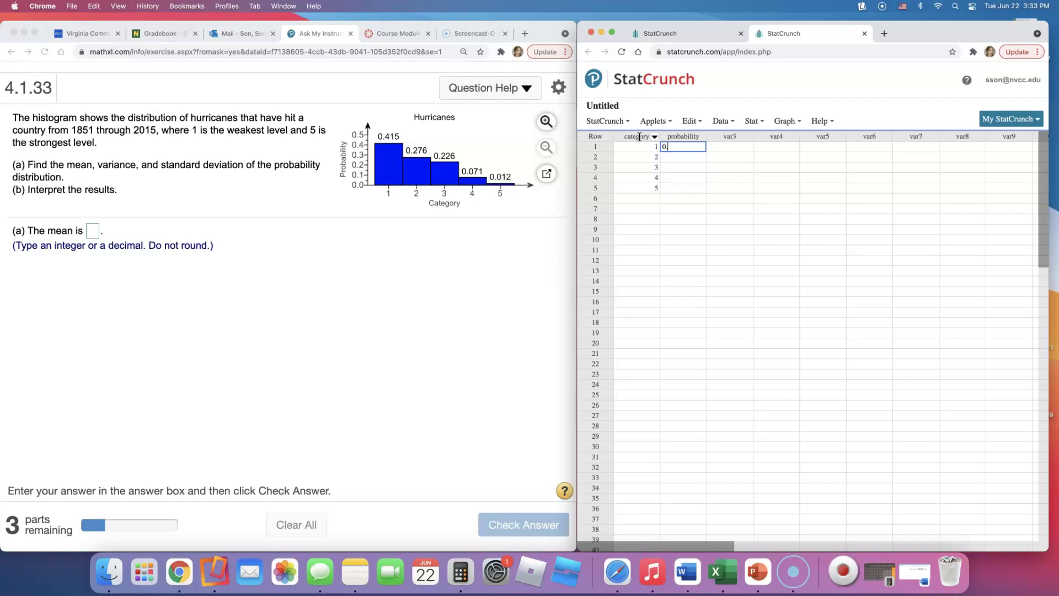
{"action": "type", "text": "415"}
{"action": "key", "text": "Return"}
{"action": "type", "text": "0.276"}
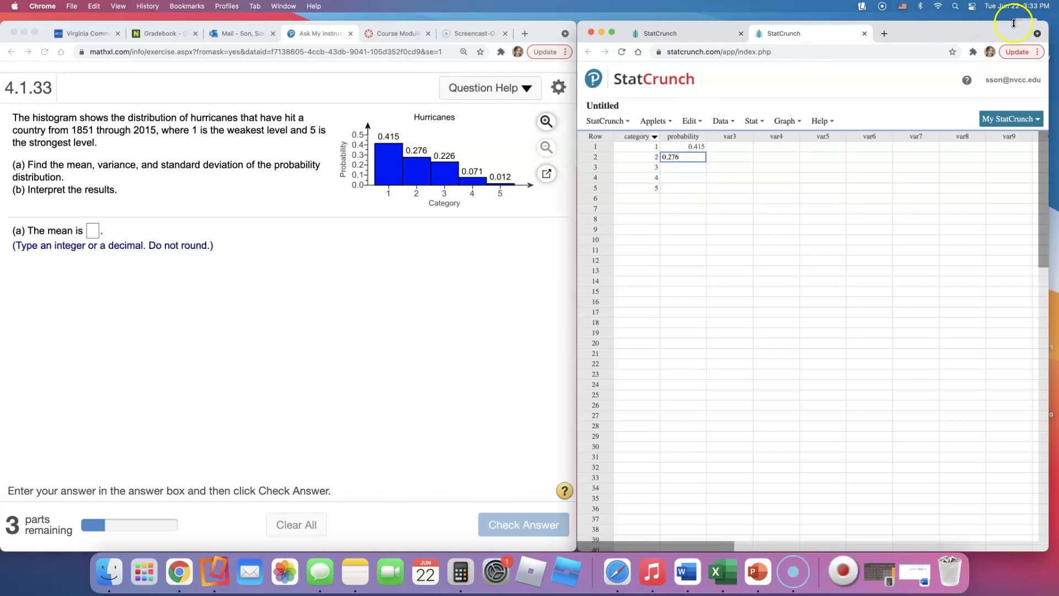
{"action": "left_click", "coordinate": [1037, 52]}
Zoom StatCrunch to 250% and view the MathXL Hurricanes histogram enlarged.
{"action": "left_click", "coordinate": [1002, 183]}
{"action": "left_click", "coordinate": [1002, 183]}
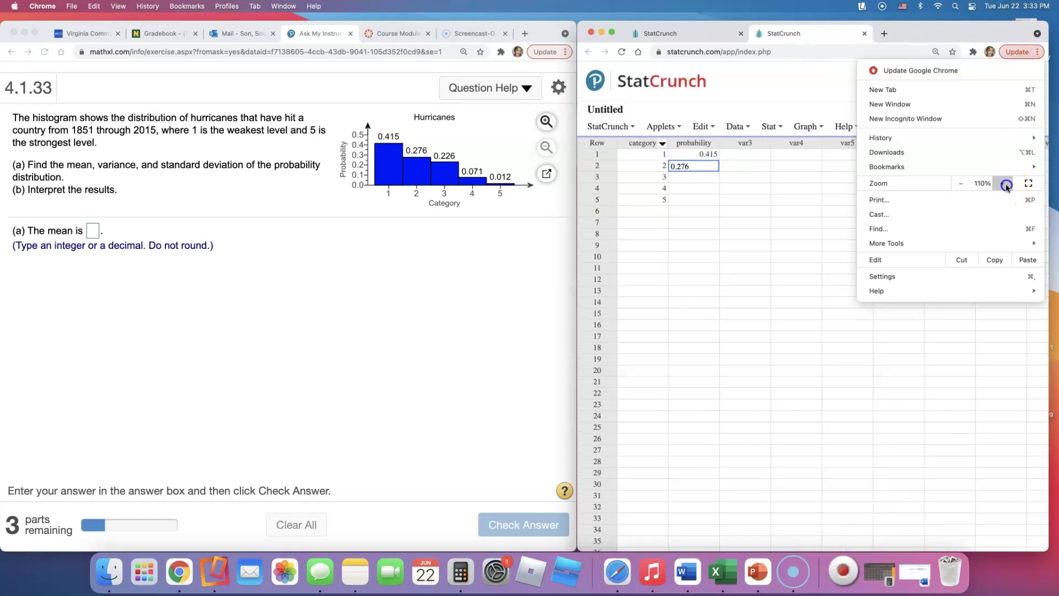
{"action": "left_click", "coordinate": [1002, 183]}
{"action": "left_click", "coordinate": [1002, 183]}
{"action": "left_click", "coordinate": [887, 371]}
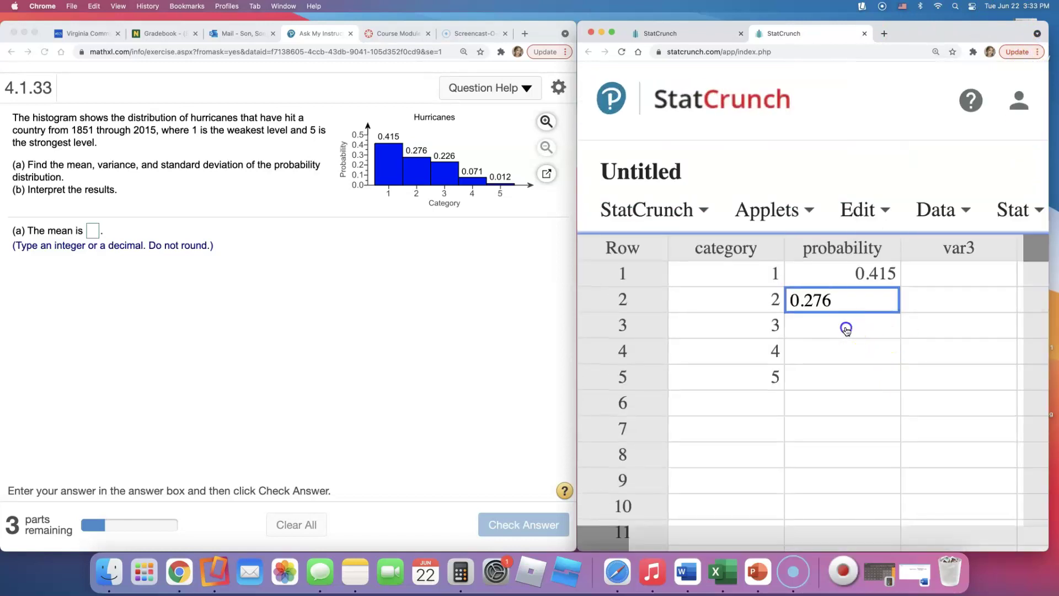
{"action": "left_click", "coordinate": [844, 328]}
{"action": "left_click_drag", "start_coordinate": [911, 22], "coordinate": [887, 23]}
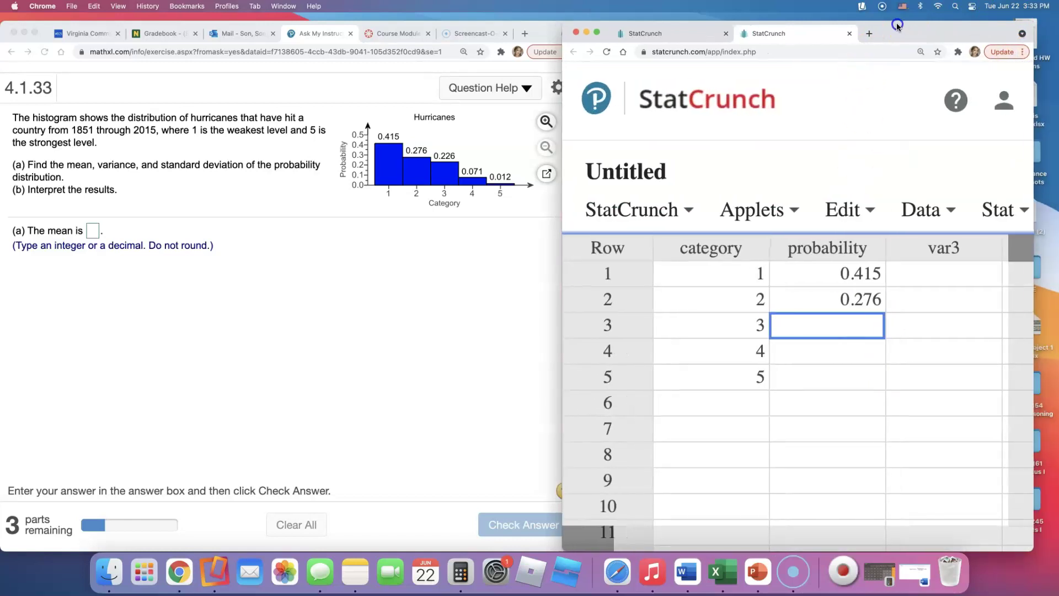
{"action": "left_click", "coordinate": [544, 177]}
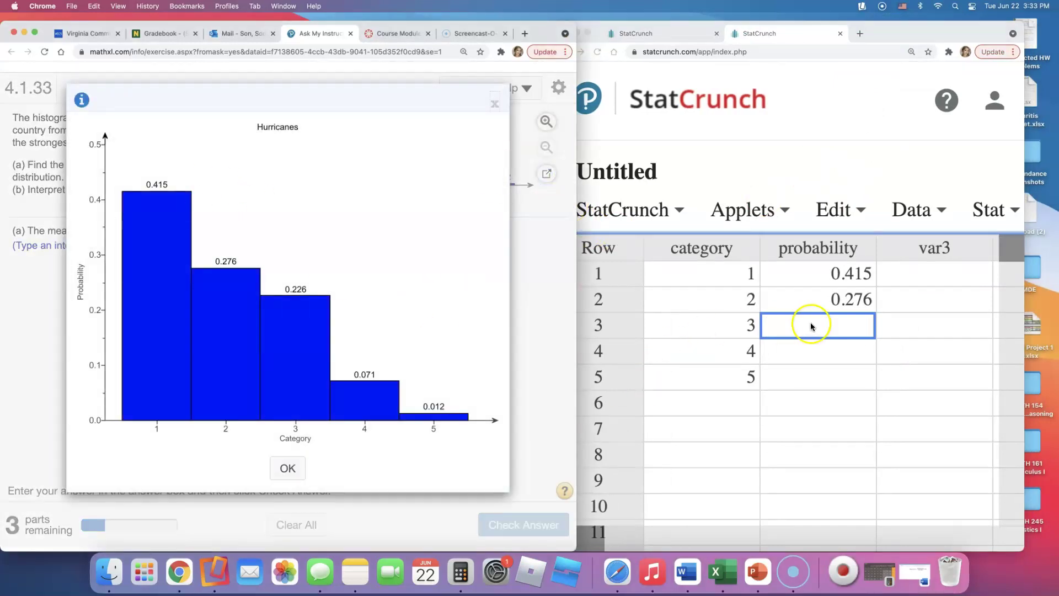
Enter probabilities 0.226, 0.071 and 0.012 for categories 3, 4 and 5.
{"action": "left_click", "coordinate": [815, 324]}
{"action": "type", "text": "0.226"}
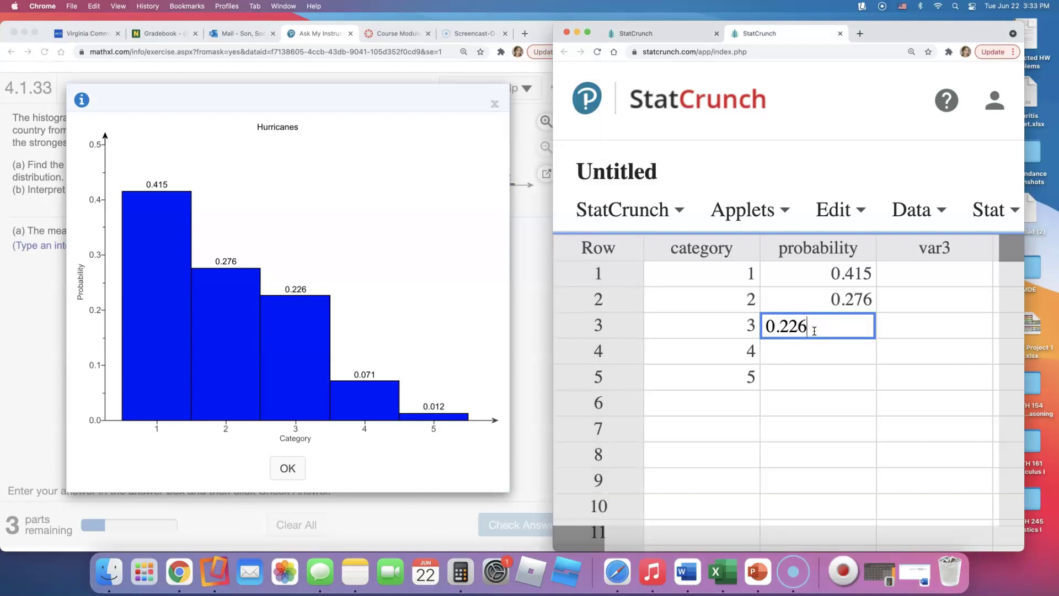
{"action": "key", "text": "Return"}
{"action": "type", "text": "0.071"}
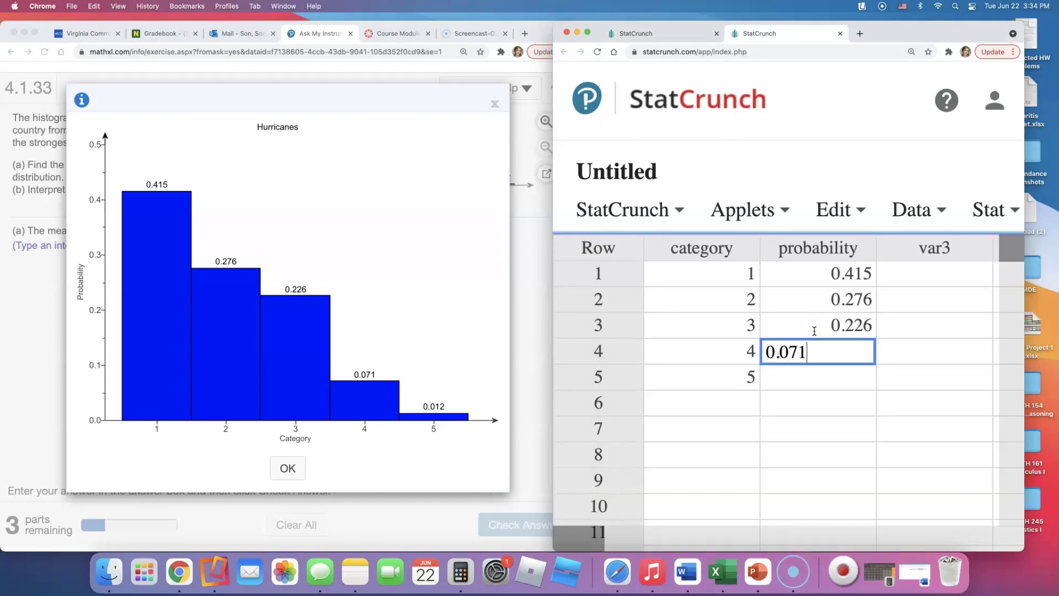
{"action": "key", "text": "Return"}
{"action": "type", "text": "0.012"}
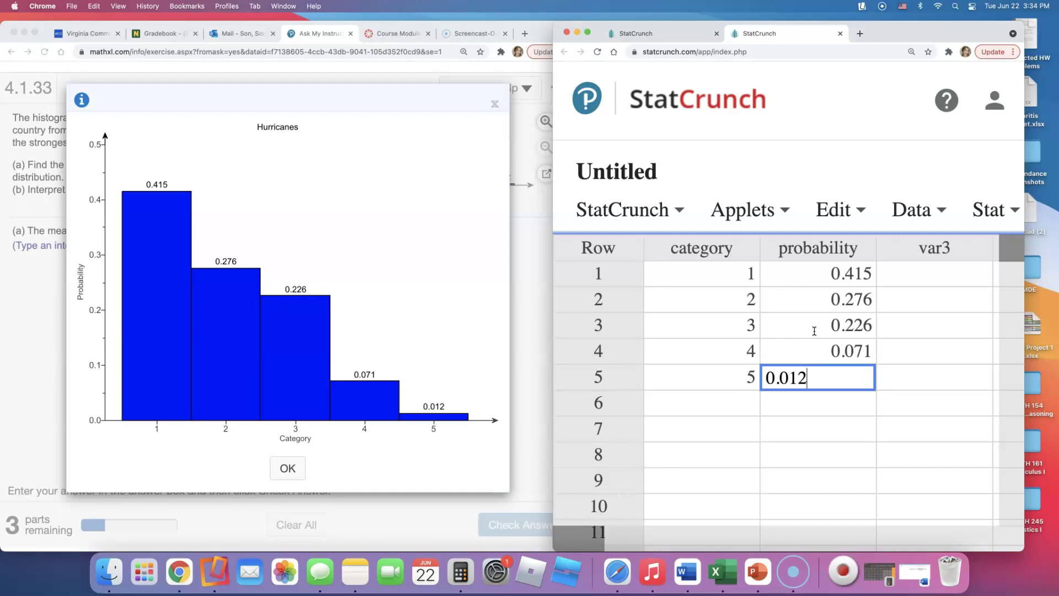
{"action": "left_click", "coordinate": [909, 393]}
Select and deselect the category and probability values in rows 1–5.
{"action": "left_click_drag", "start_coordinate": [804, 273], "coordinate": [827, 372]}
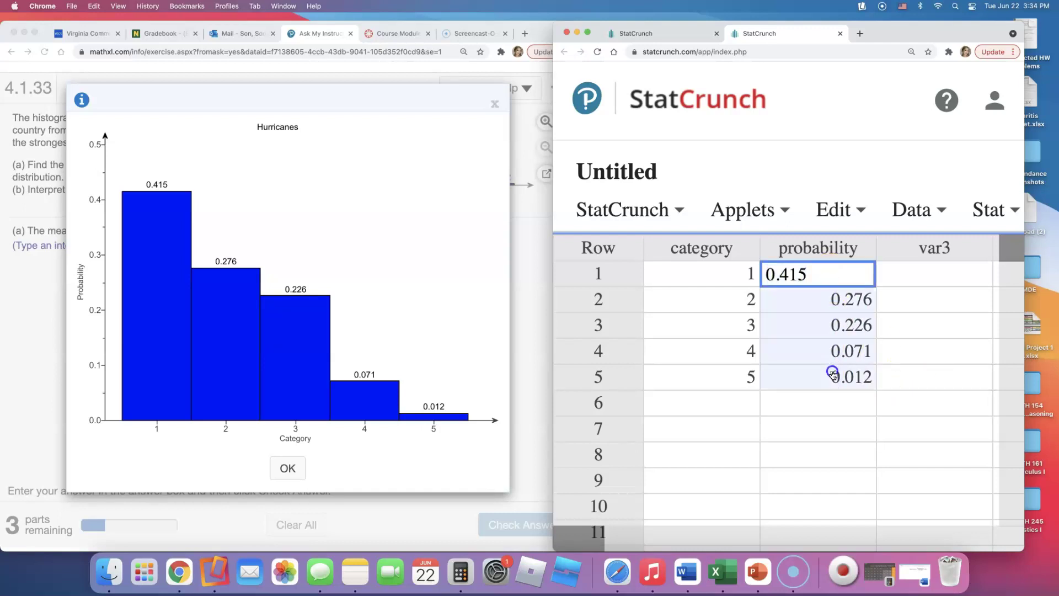
{"action": "left_click", "coordinate": [957, 393]}
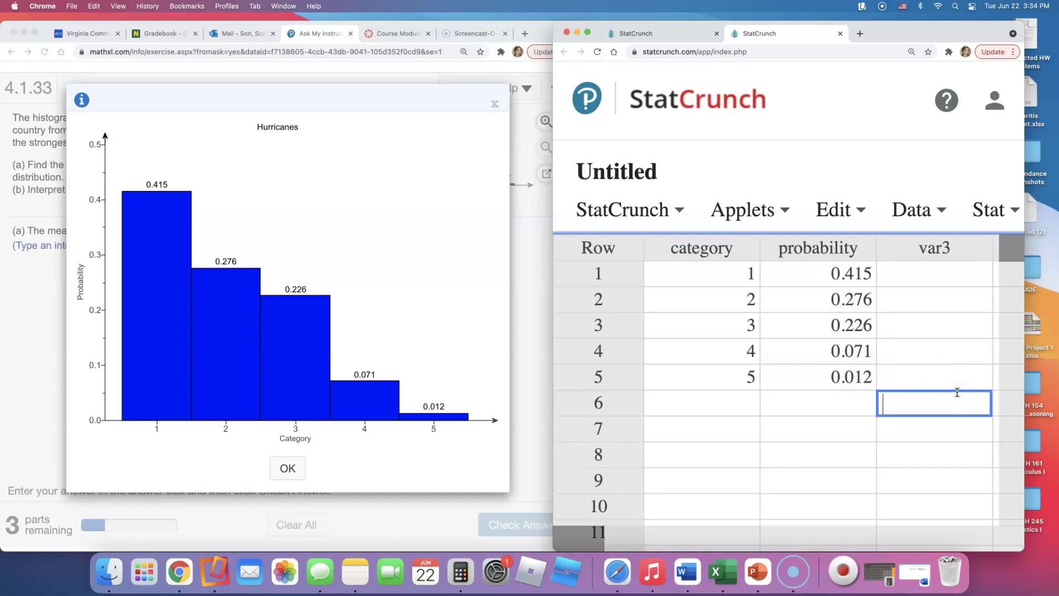
{"action": "left_click_drag", "start_coordinate": [815, 275], "coordinate": [833, 369]}
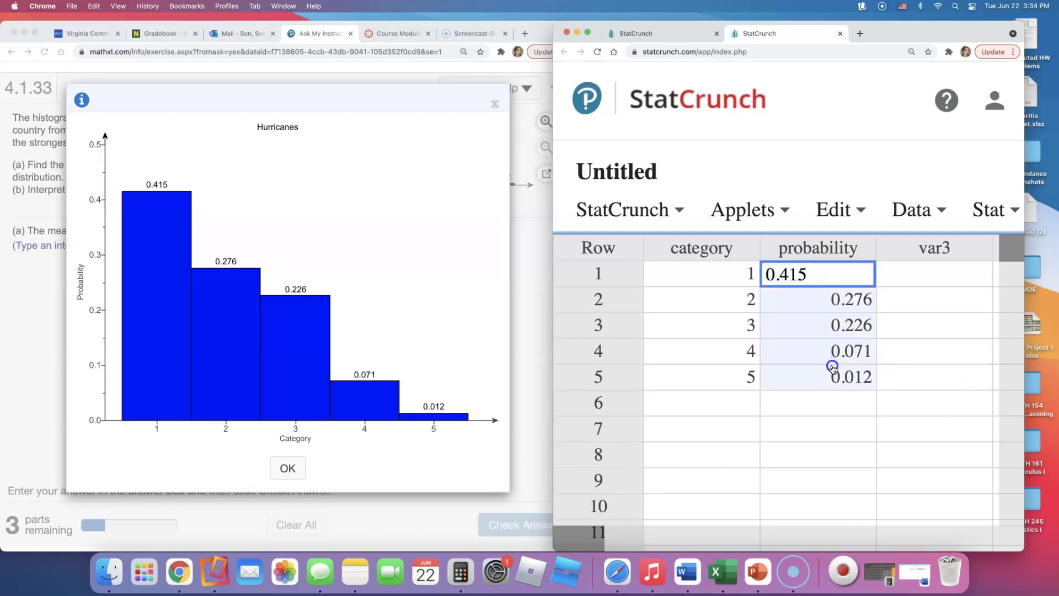
{"action": "left_click", "coordinate": [932, 375]}
{"action": "left_click_drag", "start_coordinate": [827, 273], "coordinate": [830, 378]}
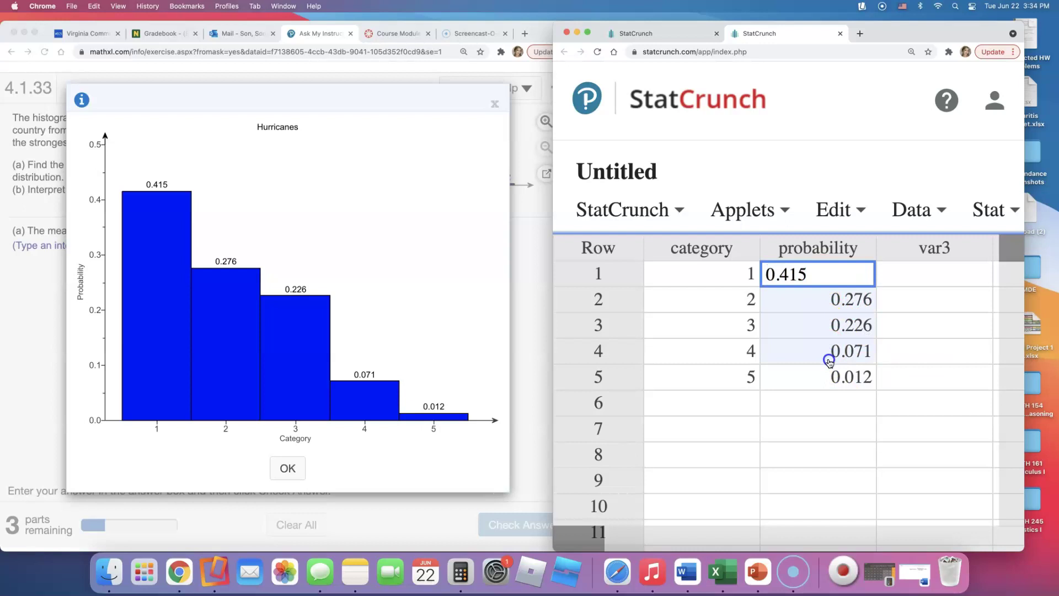
{"action": "left_click", "coordinate": [932, 377]}
{"action": "left_click_drag", "start_coordinate": [725, 275], "coordinate": [833, 375]}
{"action": "left_click", "coordinate": [906, 375]}
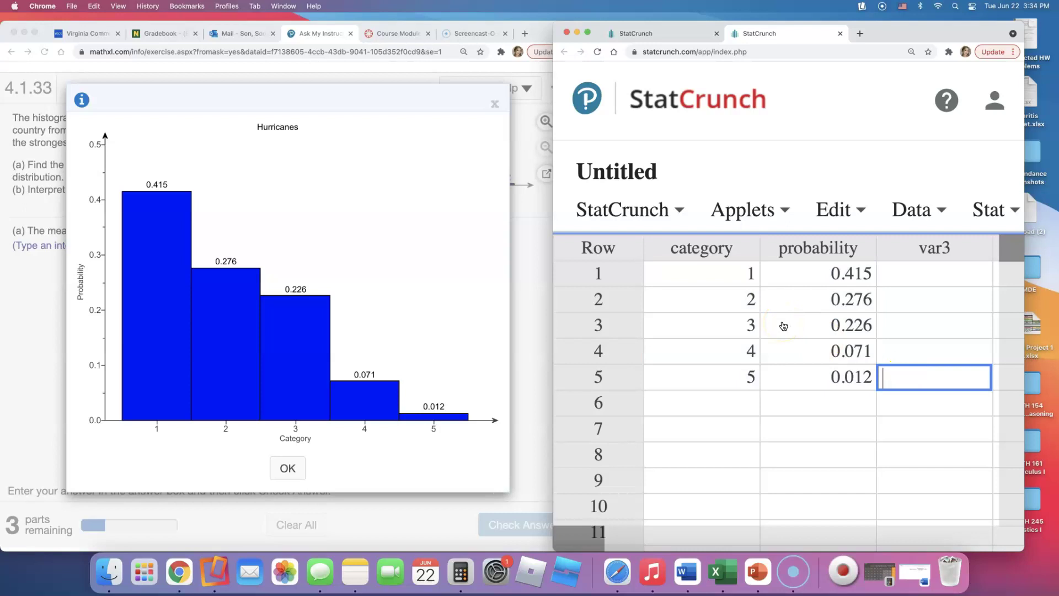
Close the enlarged MathXL histogram and reduce the StatCrunch page zoom.
{"action": "left_click", "coordinate": [494, 106]}
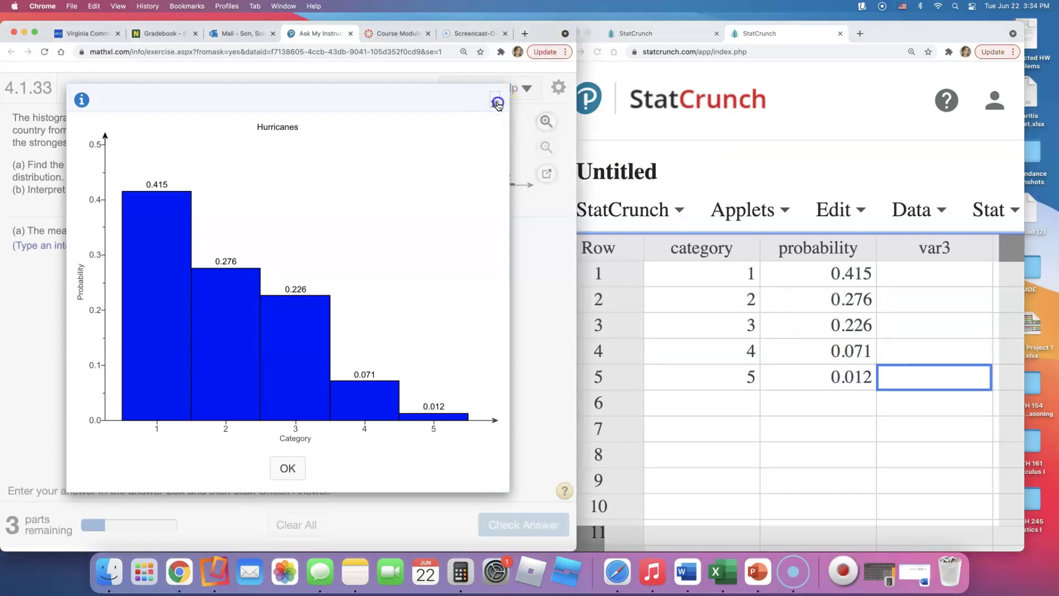
{"action": "left_click", "coordinate": [497, 103]}
{"action": "scroll", "coordinate": [831, 296], "scroll_direction": "down", "scroll_amount": 5}
{"action": "scroll", "coordinate": [832, 296], "scroll_direction": "up", "scroll_amount": 5}
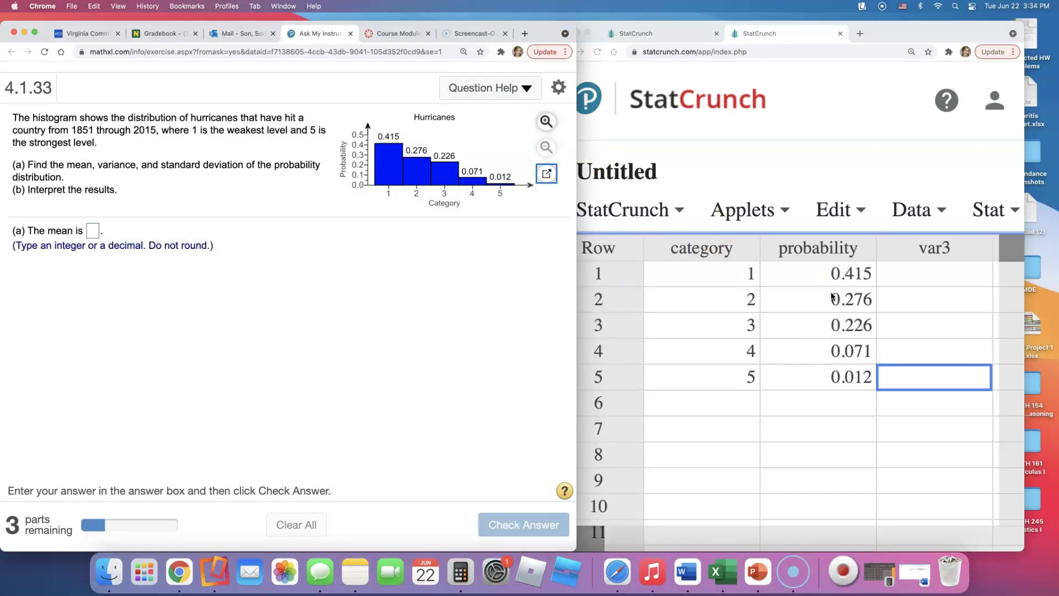
{"action": "left_click", "coordinate": [1013, 52]}
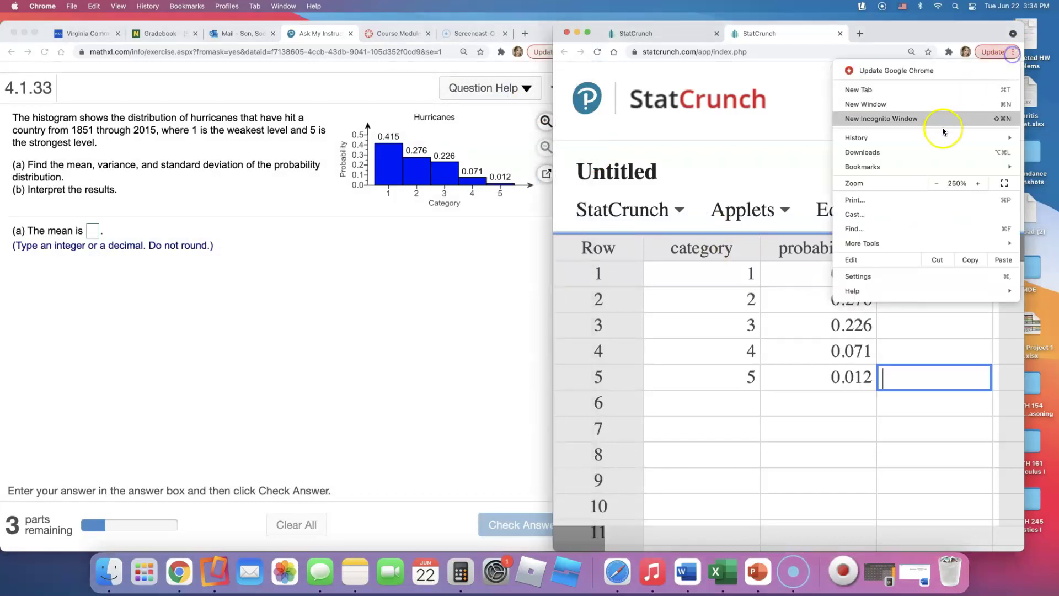
{"action": "left_click", "coordinate": [932, 184]}
Set the Custom calculator to values in category, weighted by probability.
{"action": "left_click", "coordinate": [822, 151]}
{"action": "mouse_move", "coordinate": [839, 177]}
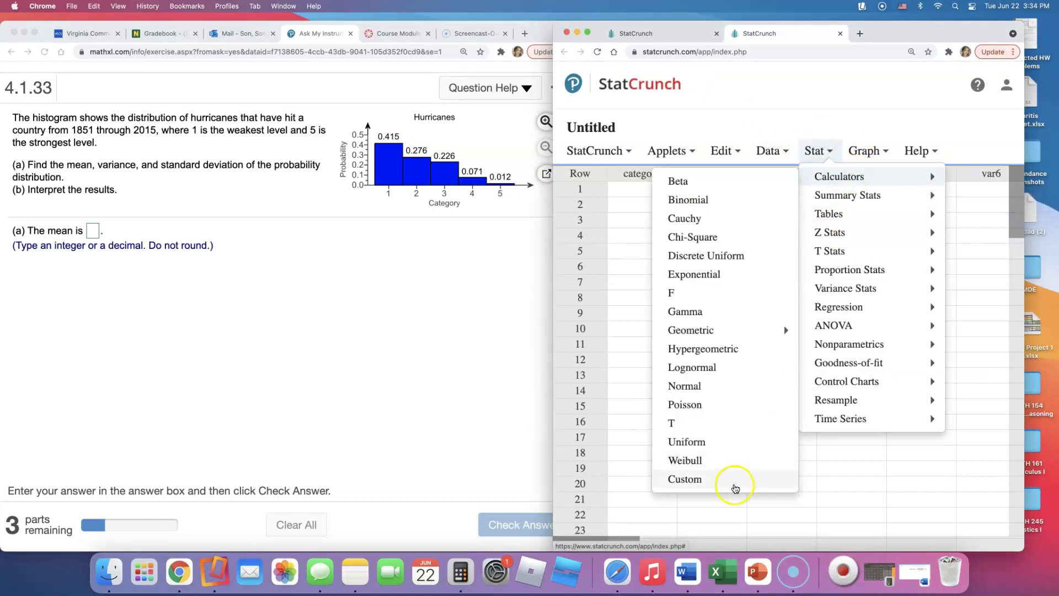
{"action": "left_click", "coordinate": [735, 489]}
{"action": "mouse_move", "coordinate": [721, 214]}
{"action": "left_mouse_down"}
{"action": "mouse_move", "coordinate": [730, 309]}
{"action": "mouse_move", "coordinate": [729, 280]}
{"action": "left_mouse_up"}
{"action": "left_click", "coordinate": [724, 317]}
{"action": "left_click", "coordinate": [721, 338]}
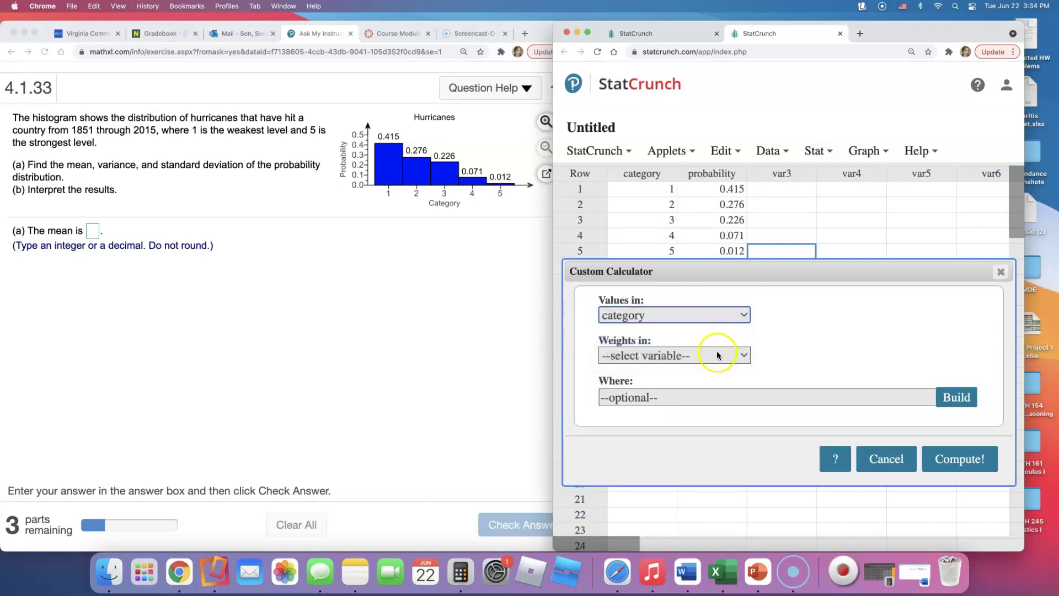
{"action": "left_click", "coordinate": [719, 355]}
{"action": "left_click", "coordinate": [721, 395]}
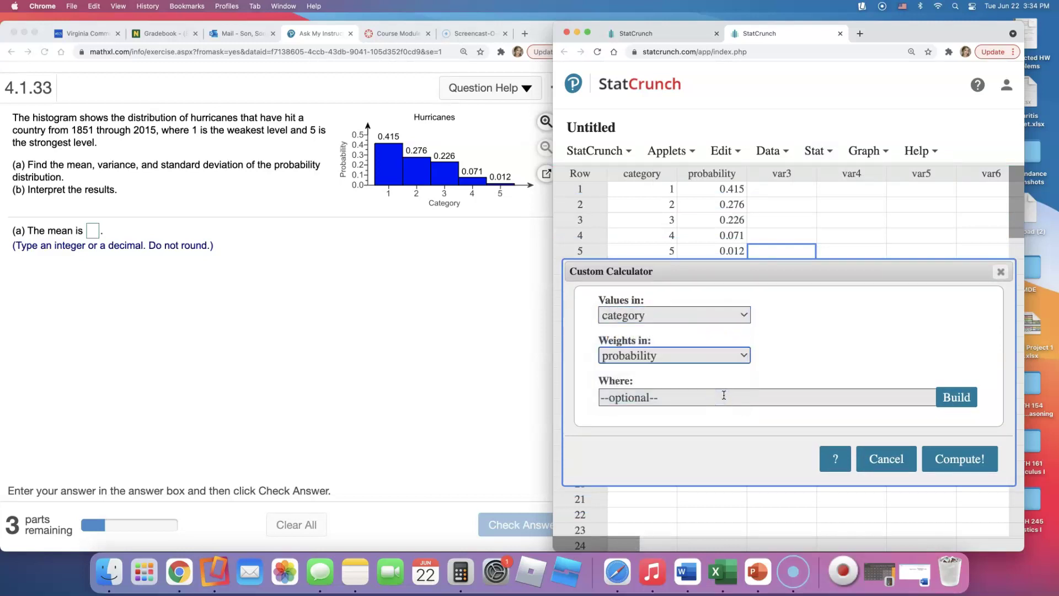
Compute the custom calculator results, then enter mean 1.989 in MathXL and check it.
{"action": "left_click", "coordinate": [958, 459]}
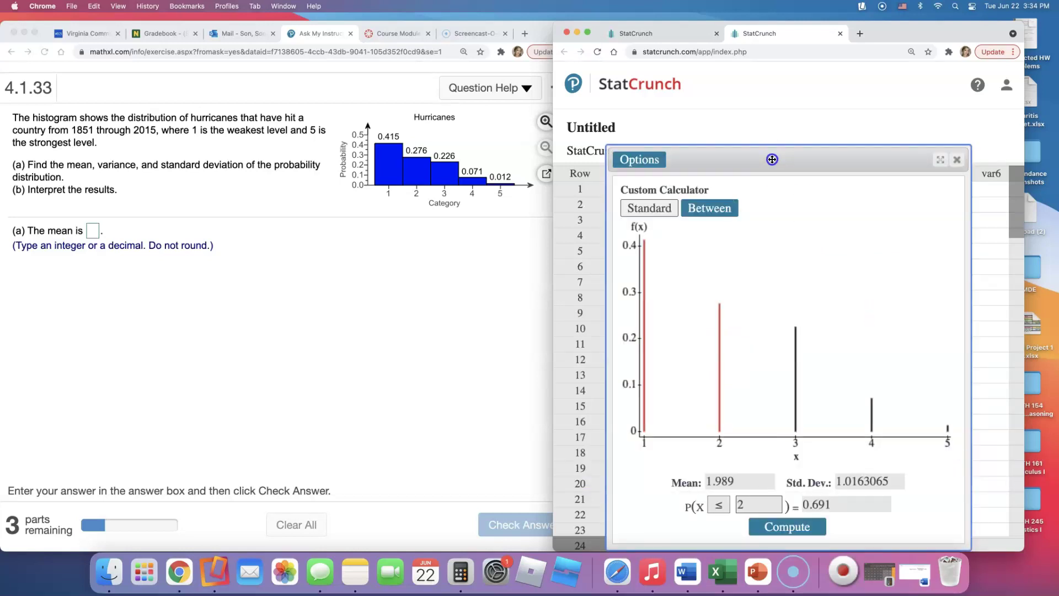
{"action": "left_click_drag", "start_coordinate": [772, 159], "coordinate": [756, 55]}
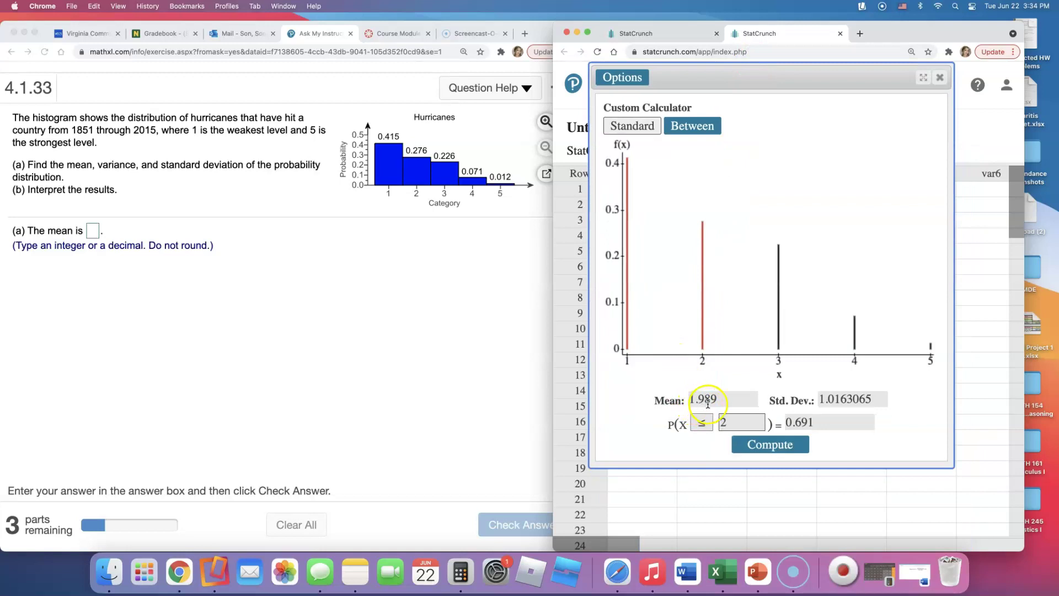
{"action": "left_click", "coordinate": [93, 231]}
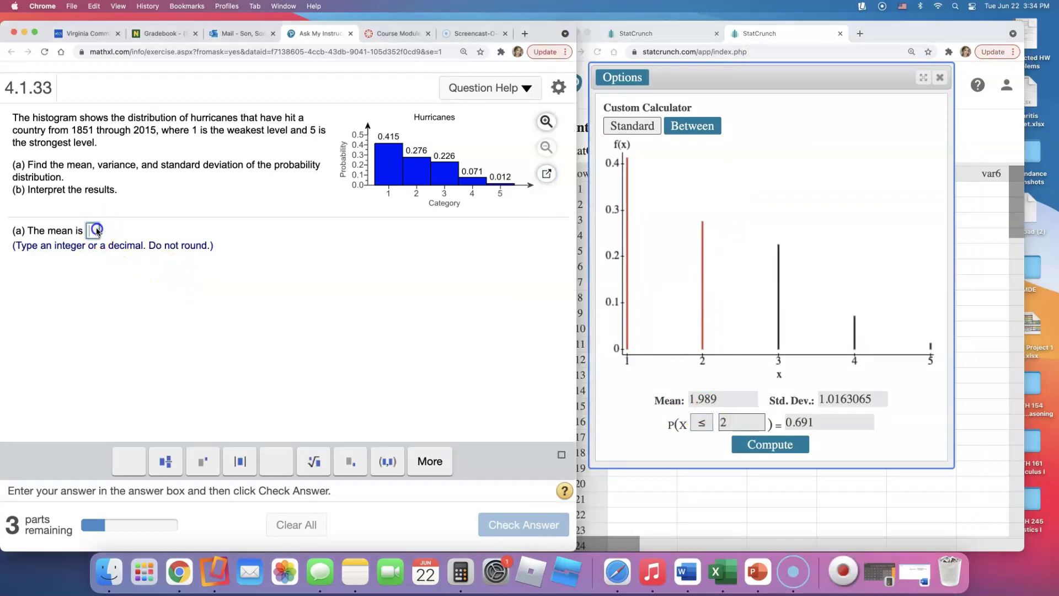
{"action": "type", "text": "1/989"}
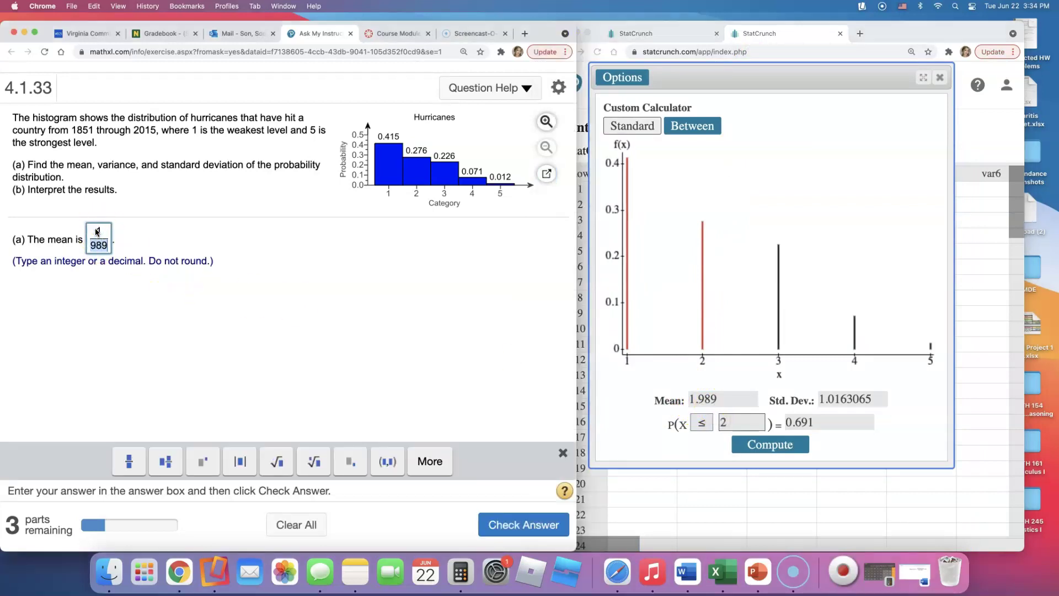
{"action": "key", "text": "BackSpace"}
{"action": "key", "text": "BackSpace"}
{"action": "key", "text": "BackSpace"}
{"action": "type", "text": "."}
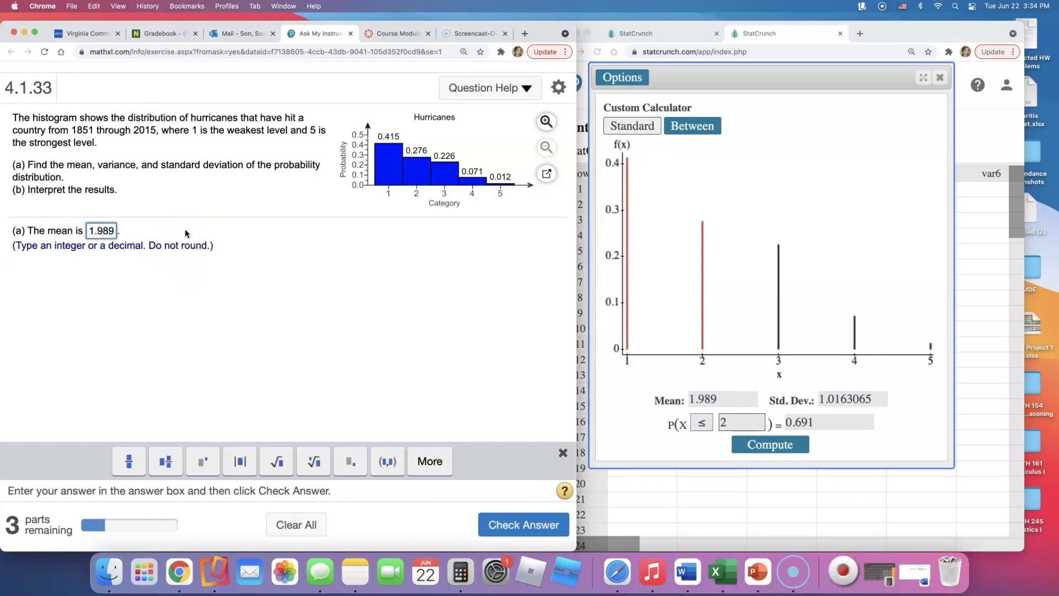
{"action": "left_click", "coordinate": [504, 525]}
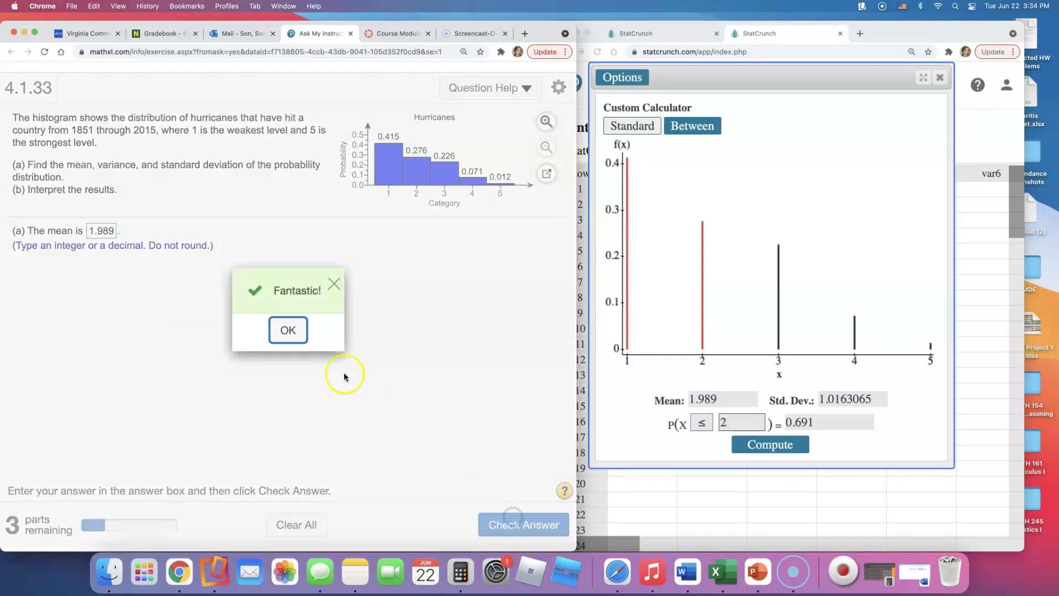
{"action": "left_click", "coordinate": [306, 342]}
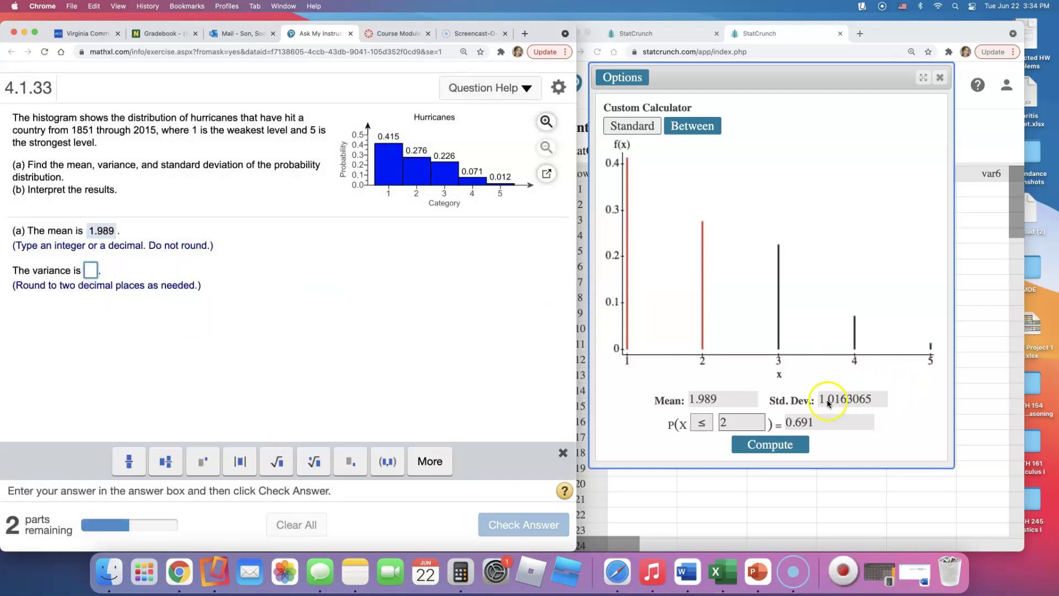
Open Calculator, clear it to zero and place it over the StatCrunch results.
{"action": "left_click_drag", "start_coordinate": [819, 402], "coordinate": [882, 399]}
{"action": "left_click", "coordinate": [794, 394]}
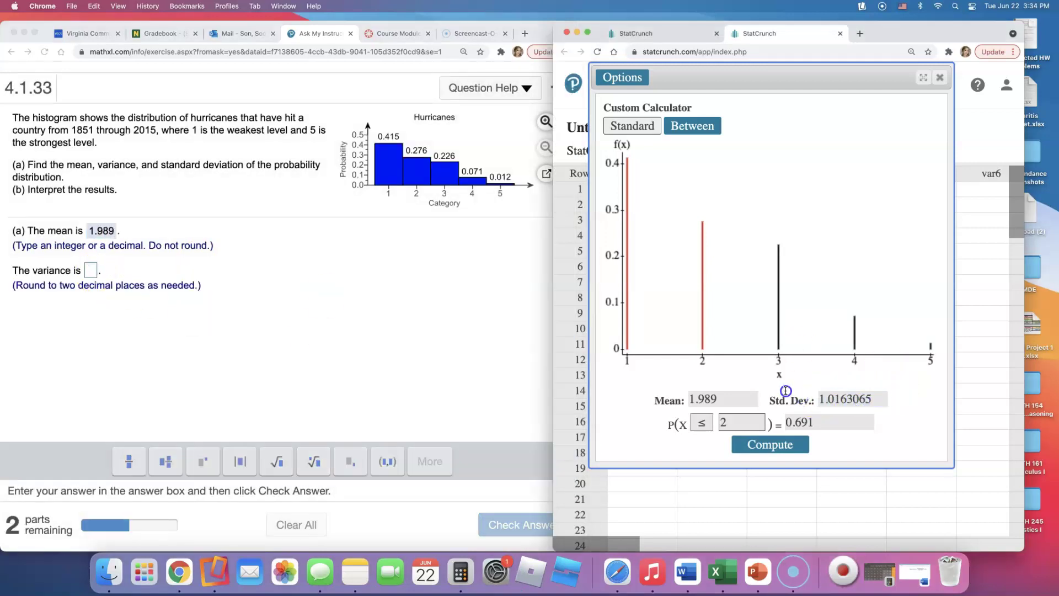
{"action": "left_click", "coordinate": [461, 572]}
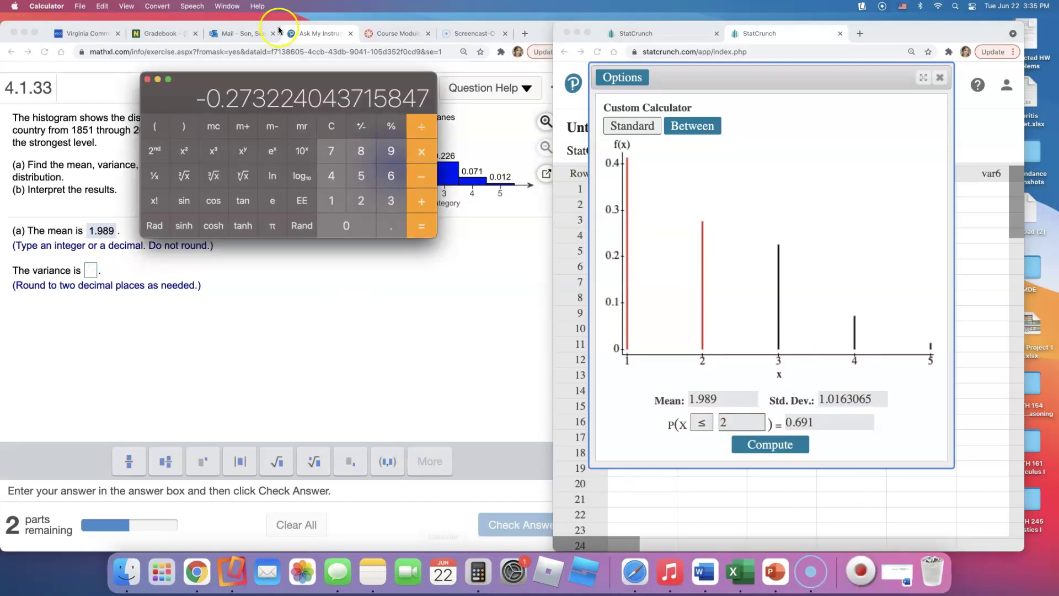
{"action": "left_click", "coordinate": [331, 127]}
{"action": "left_click_drag", "start_coordinate": [397, 97], "coordinate": [858, 226]}
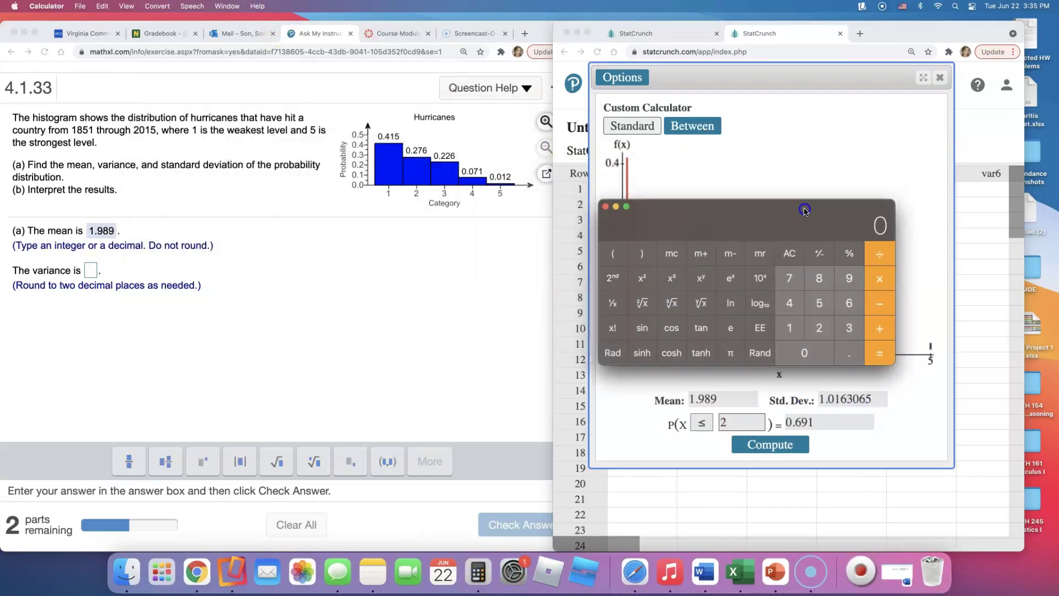
Key in 1.0163065 and square it, giving variance 1.03287890194225.
{"action": "left_click", "coordinate": [792, 329]}
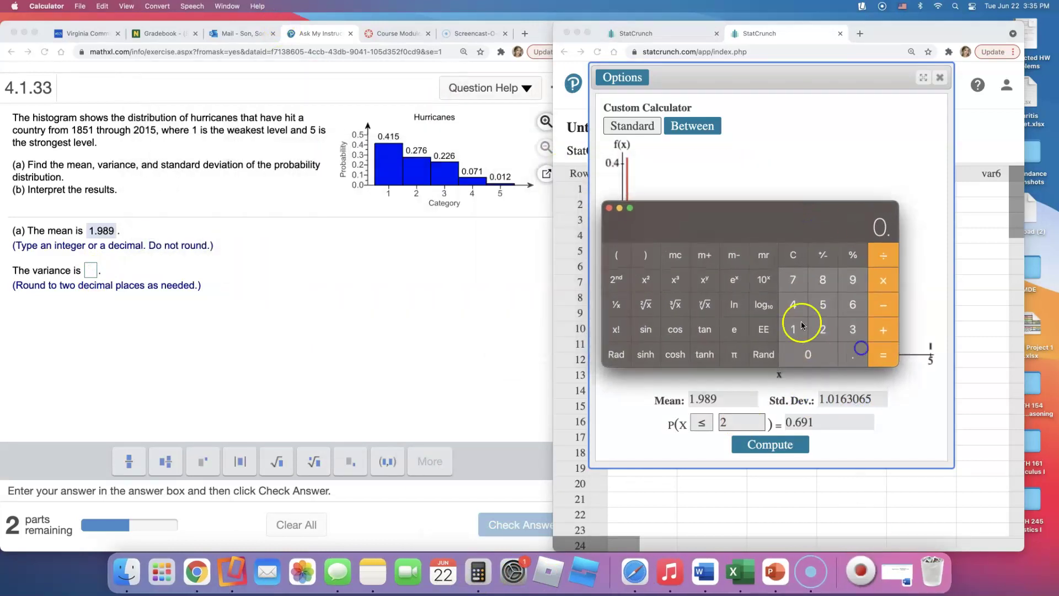
{"action": "left_click", "coordinate": [850, 356]}
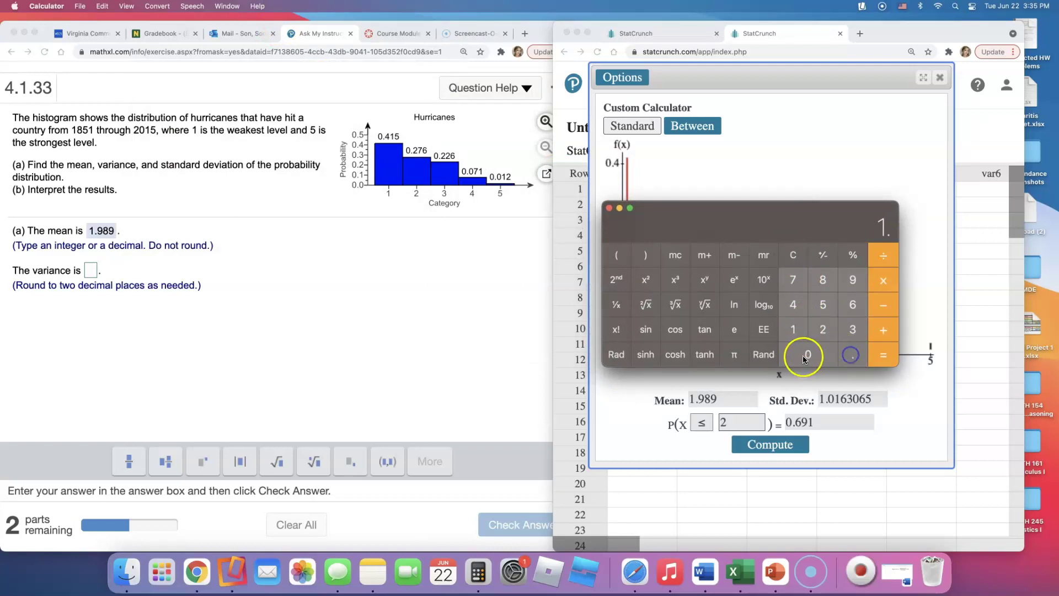
{"action": "left_click", "coordinate": [857, 312]}
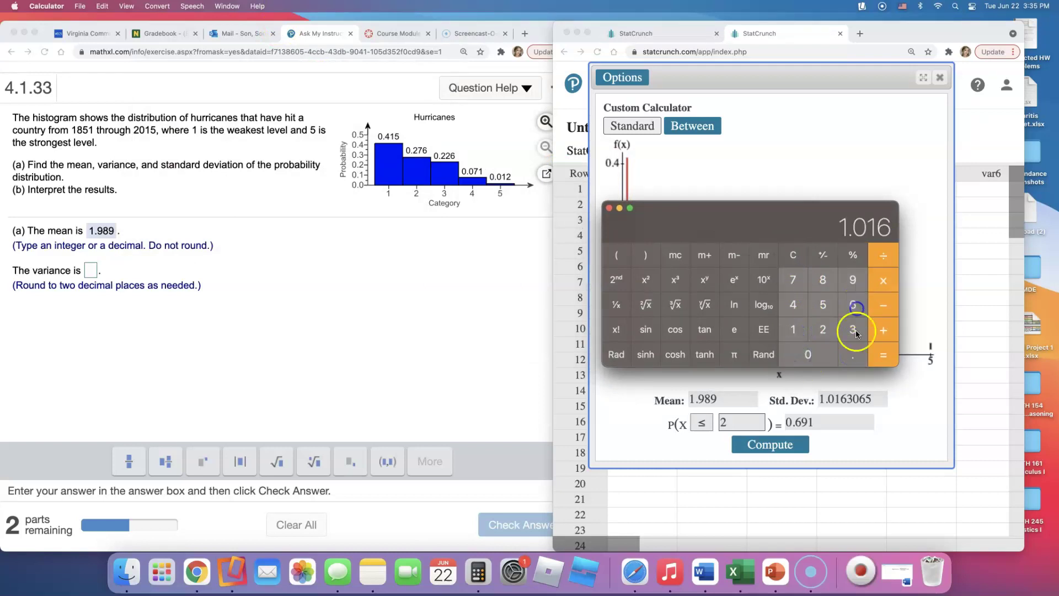
{"action": "left_click", "coordinate": [853, 329]}
{"action": "left_click", "coordinate": [815, 355]}
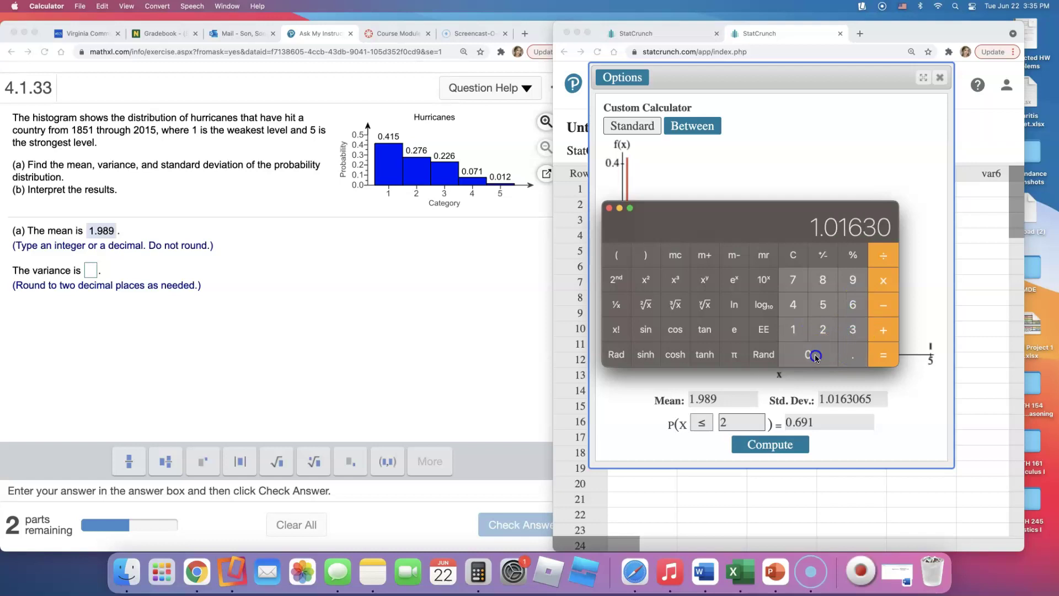
{"action": "left_click", "coordinate": [852, 305]}
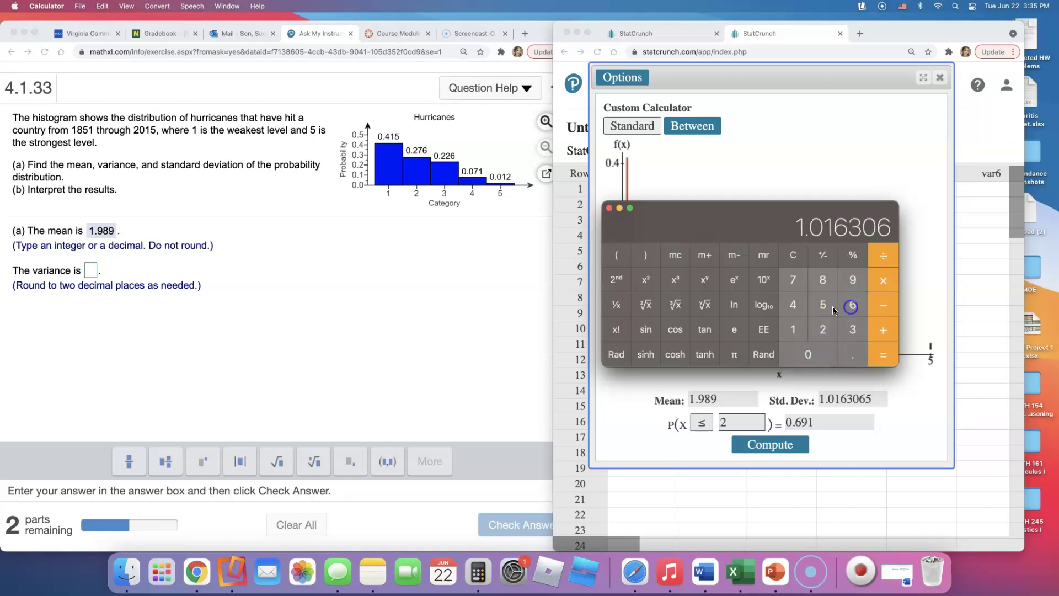
{"action": "left_click", "coordinate": [647, 288]}
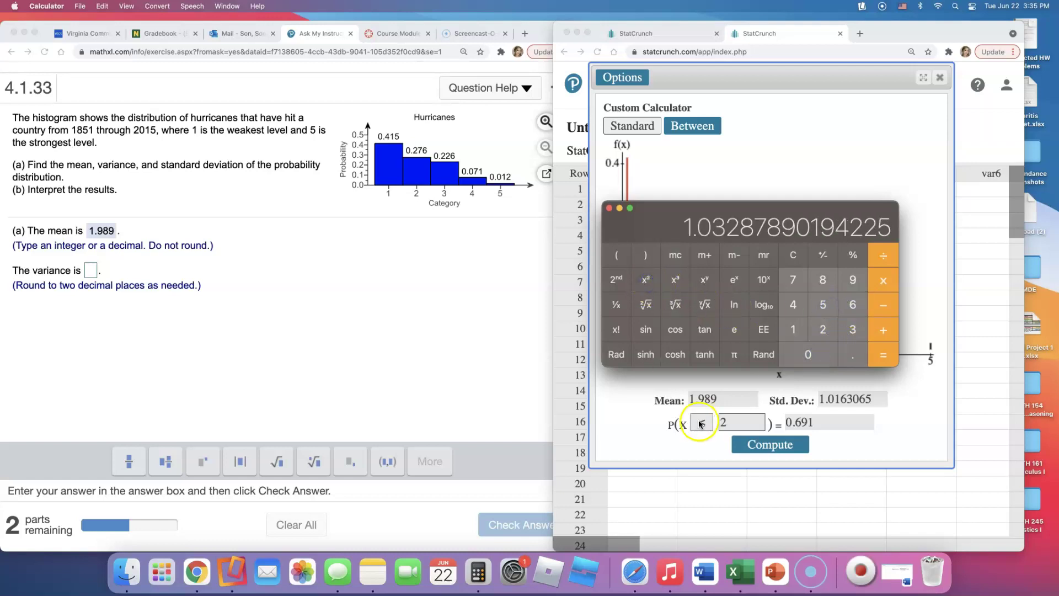
{"action": "left_click", "coordinate": [92, 270]}
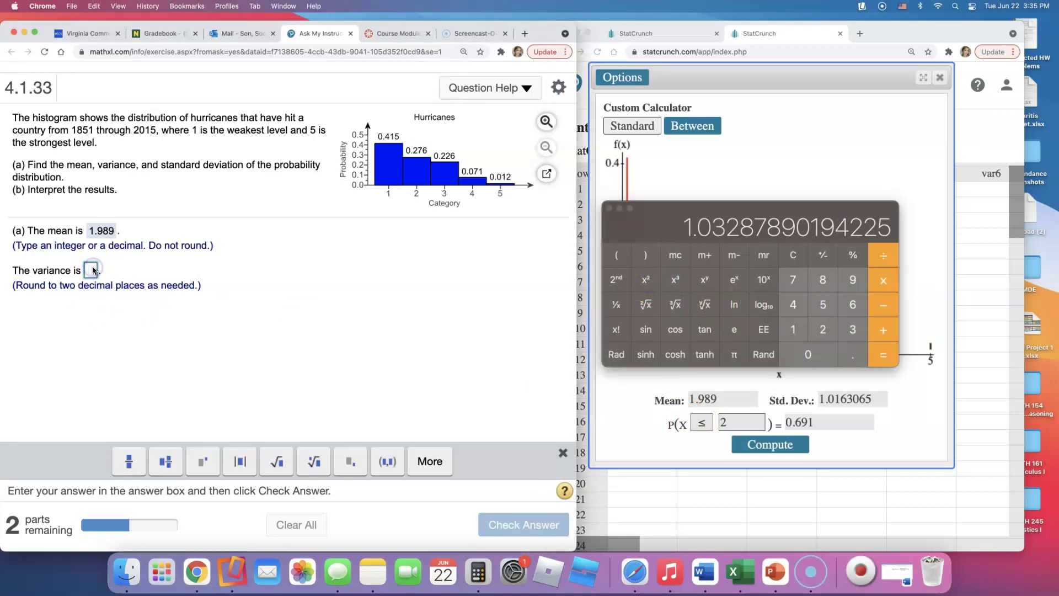
Answer the variance as 1.03 and have it checked.
{"action": "type", "text": "1.03"}
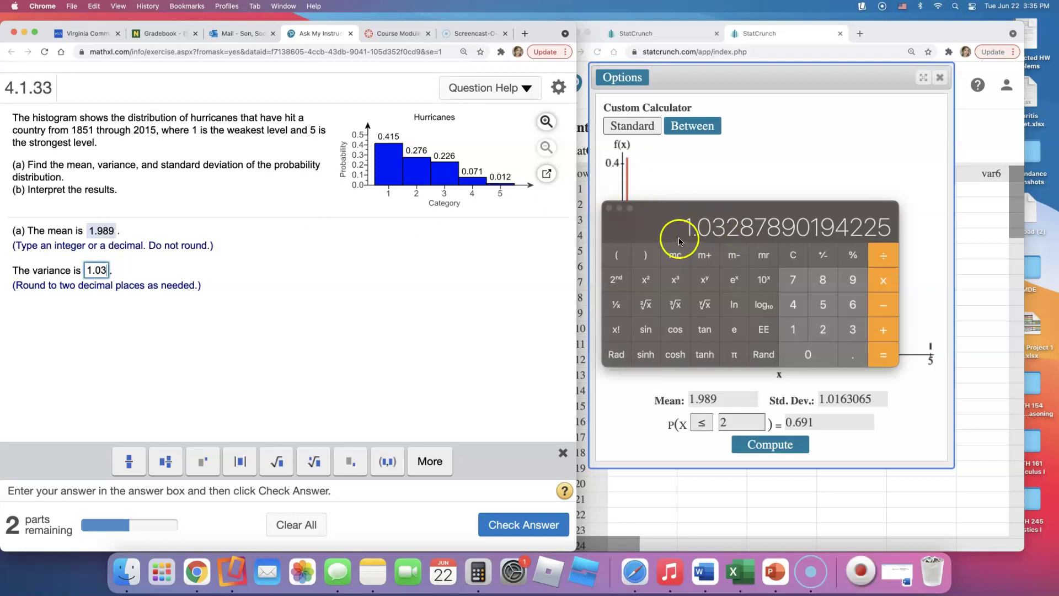
{"action": "left_click", "coordinate": [523, 525]}
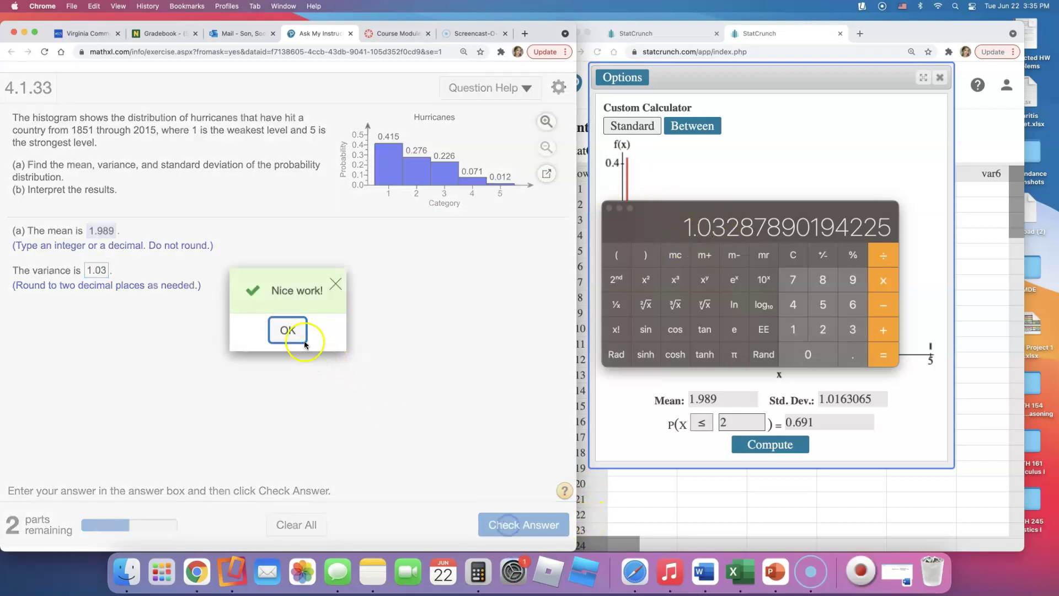
{"action": "left_click", "coordinate": [294, 330]}
Close Calculator and answer the standard deviation as 1.02, then check it.
{"action": "left_click", "coordinate": [610, 209]}
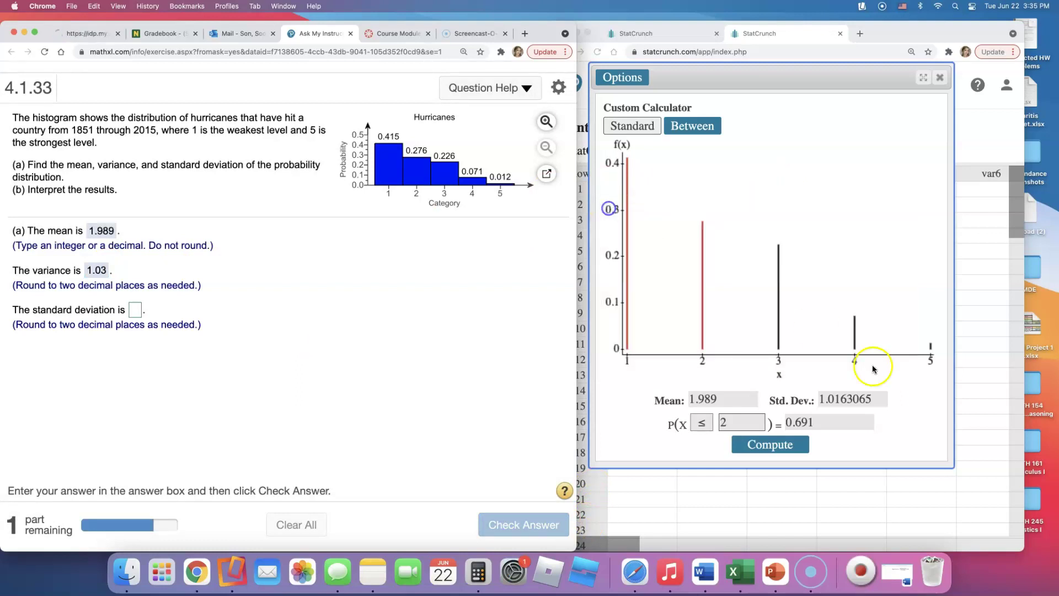
{"action": "left_click", "coordinate": [838, 400]}
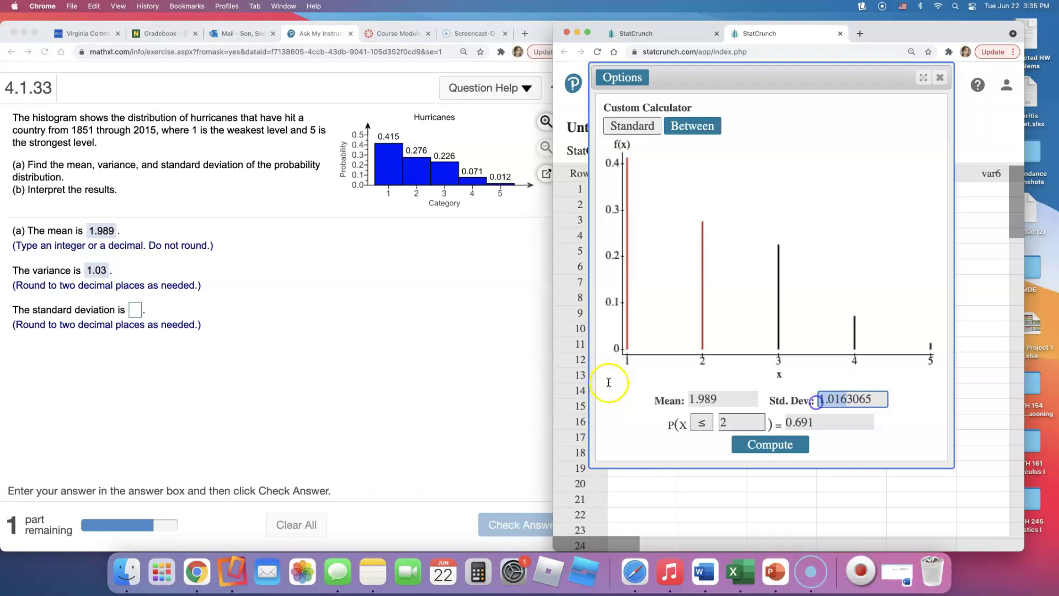
{"action": "left_click", "coordinate": [265, 343]}
{"action": "left_click", "coordinate": [135, 309]}
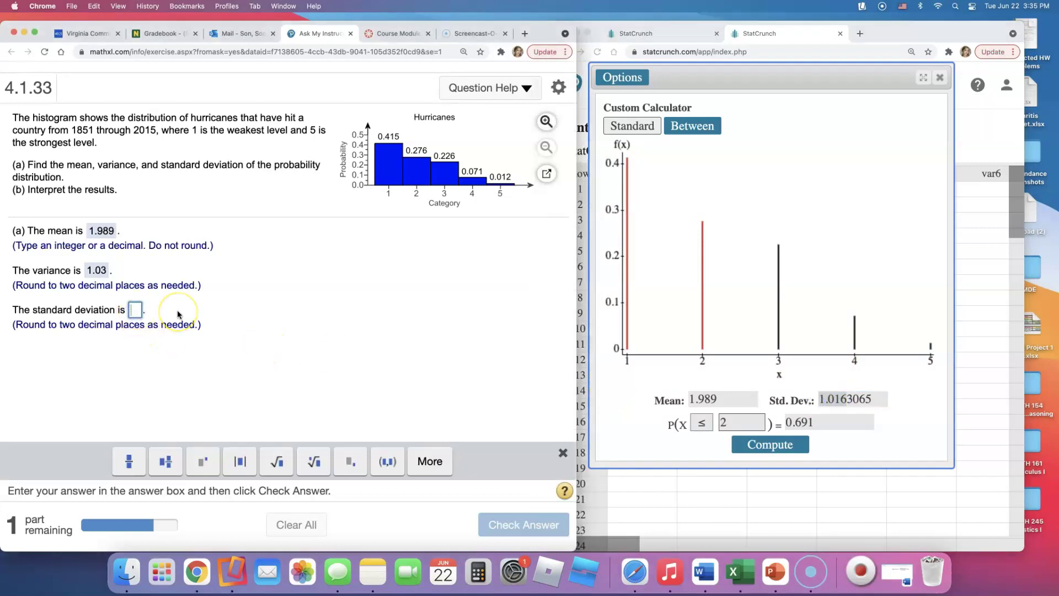
{"action": "type", "text": "1.02"}
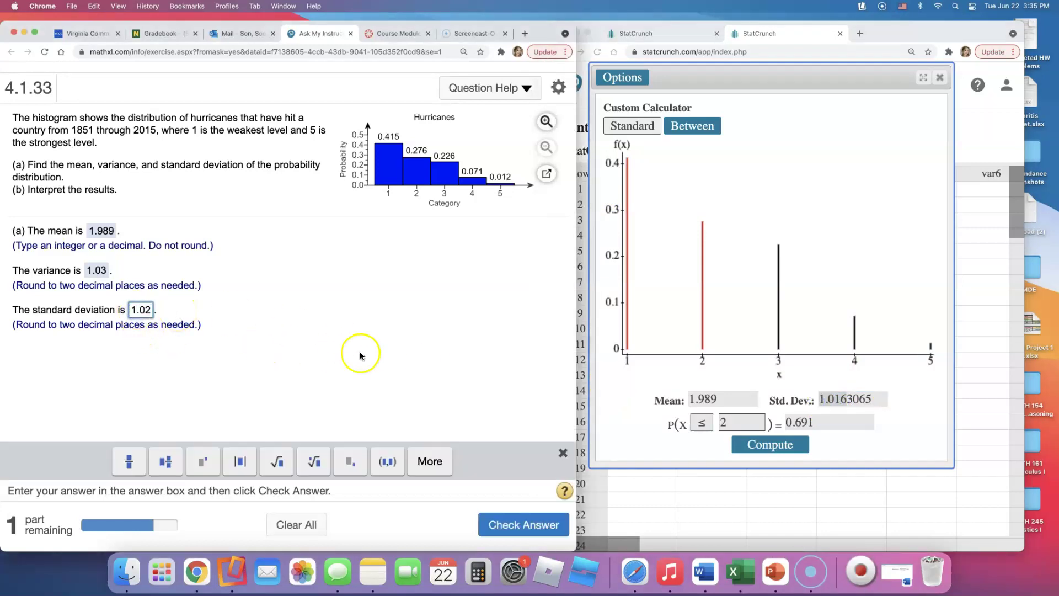
{"action": "left_click", "coordinate": [527, 524]}
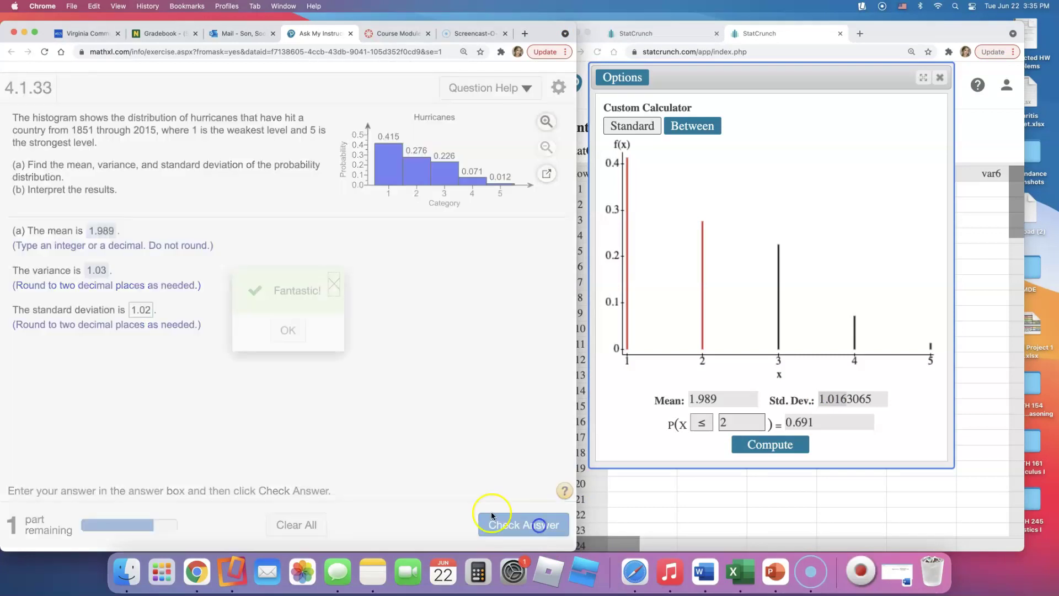
{"action": "left_click", "coordinate": [288, 333]}
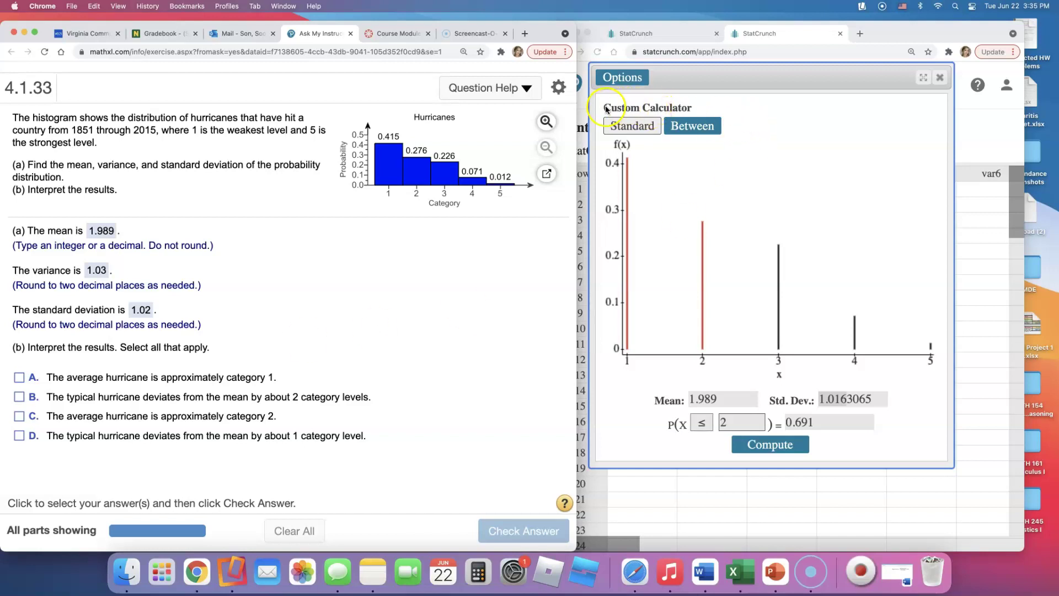
Bring the StatCrunch Custom Calculator results forward and move the dialog slightly lower.
{"action": "left_click", "coordinate": [684, 108]}
{"action": "left_click_drag", "start_coordinate": [698, 80], "coordinate": [699, 119]}
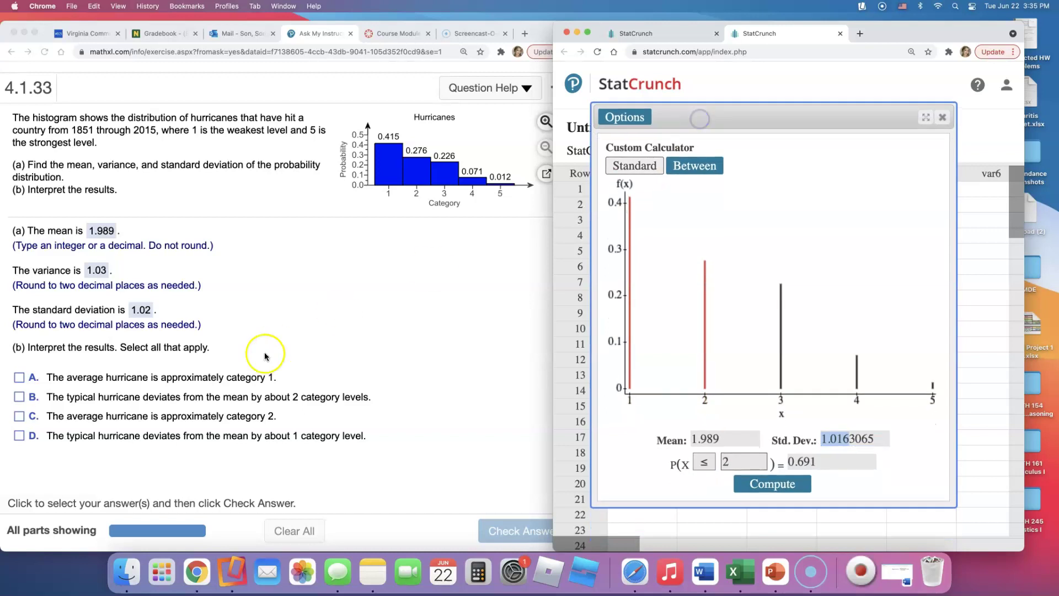
{"action": "left_click", "coordinate": [247, 359]}
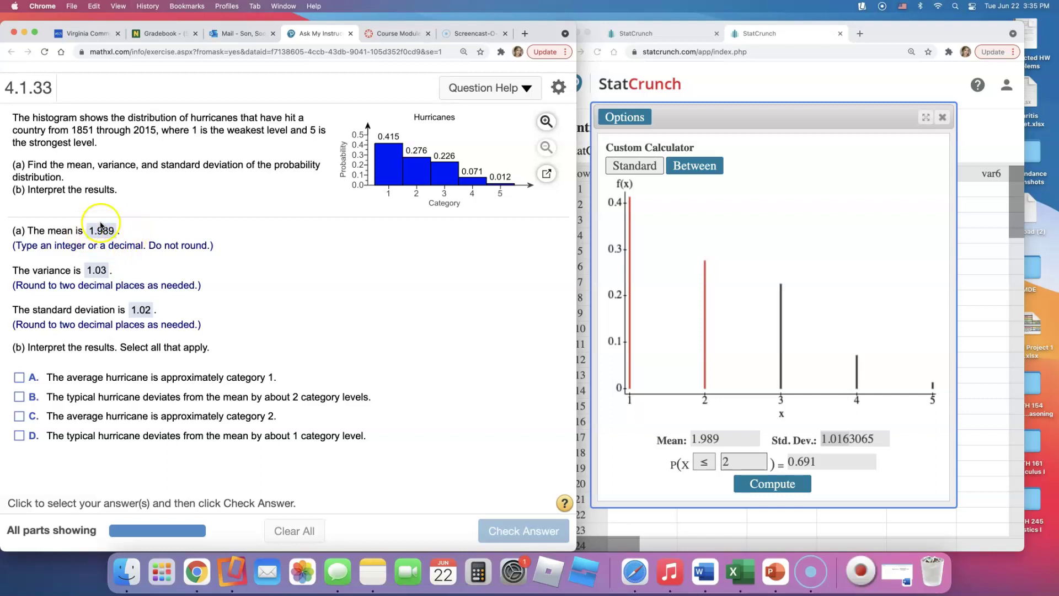
Choose C (about category 2) and D (deviates about 1 category) and check.
{"action": "left_click", "coordinate": [20, 416]}
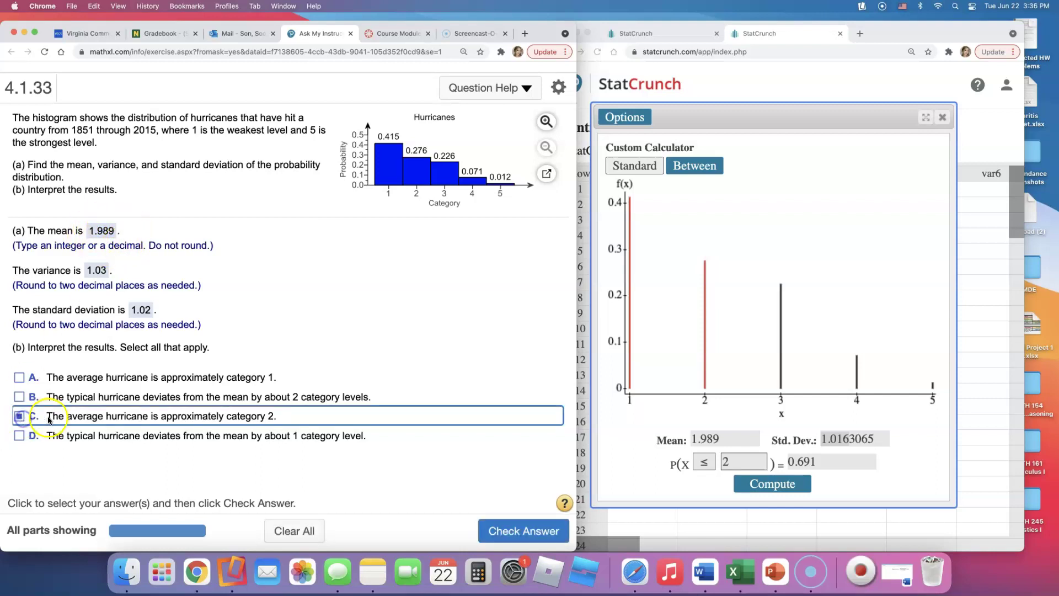
{"action": "left_click_drag", "start_coordinate": [60, 417], "coordinate": [279, 422]}
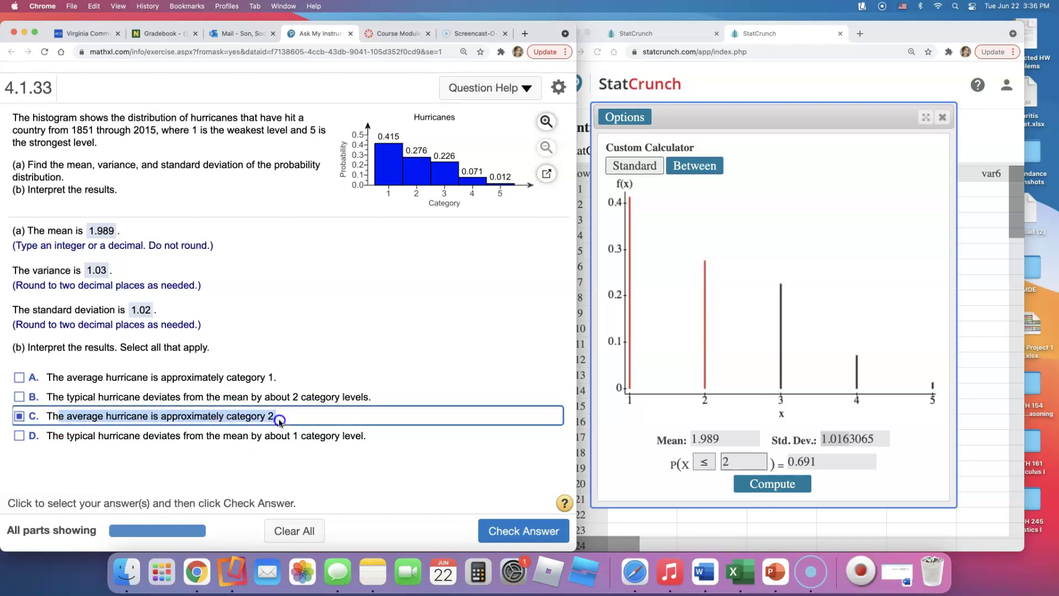
{"action": "left_click", "coordinate": [279, 422]}
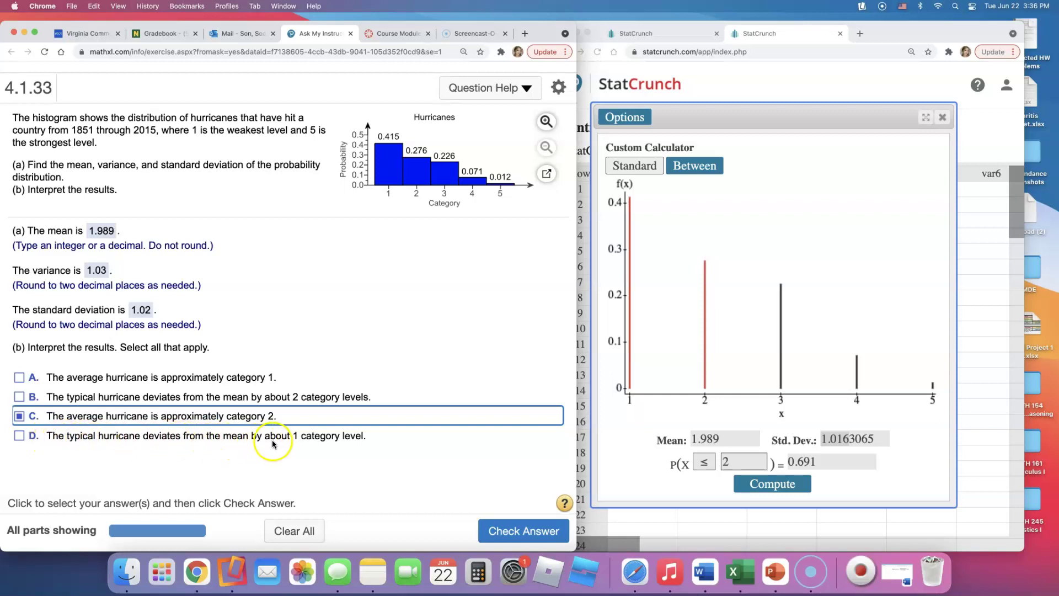
{"action": "left_click_drag", "start_coordinate": [292, 436], "coordinate": [367, 436]}
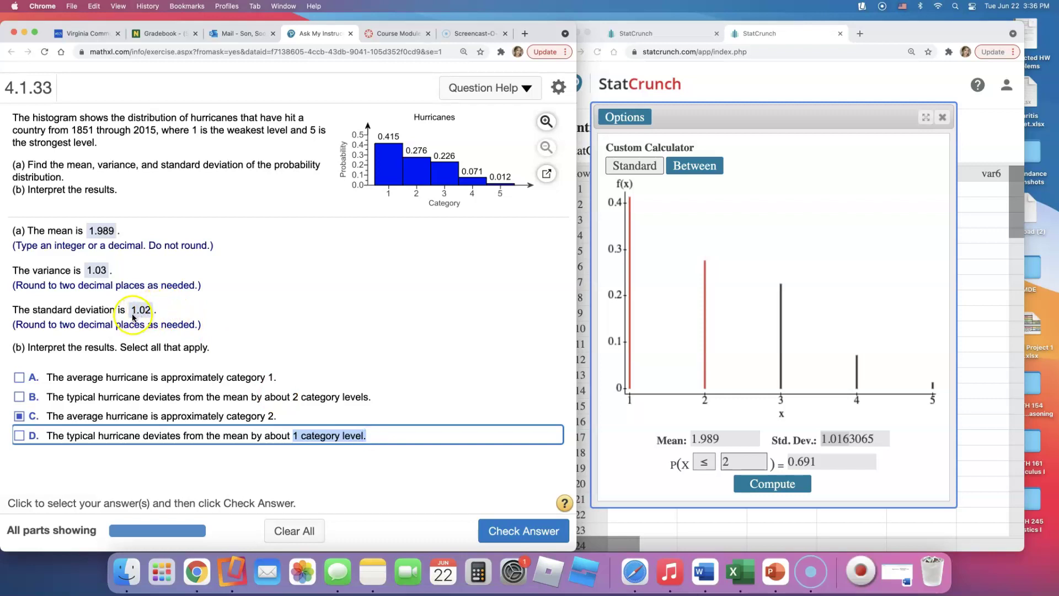
{"action": "left_click", "coordinate": [19, 435]}
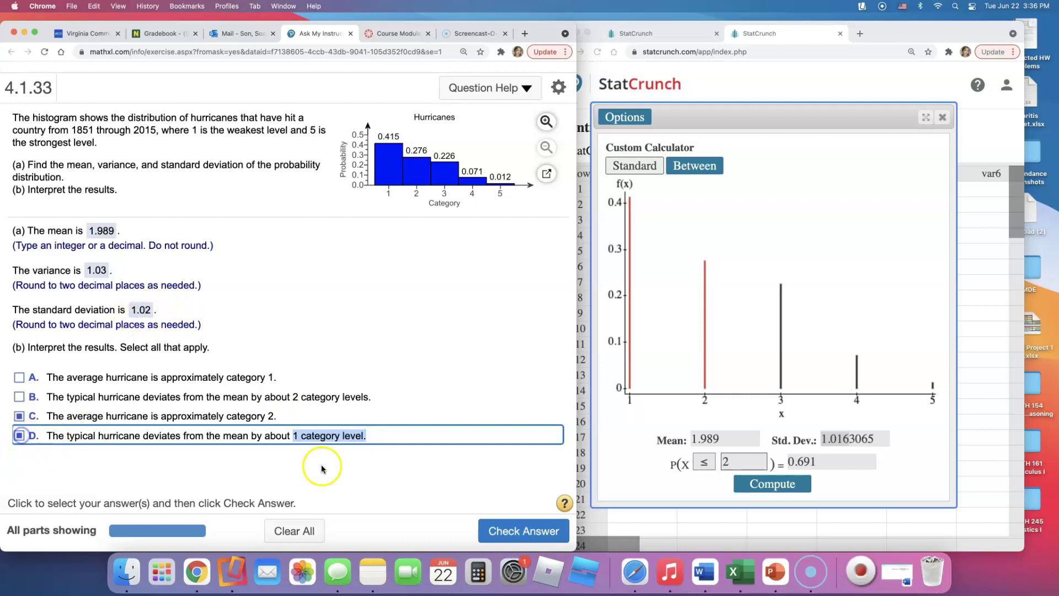
{"action": "left_click", "coordinate": [506, 532]}
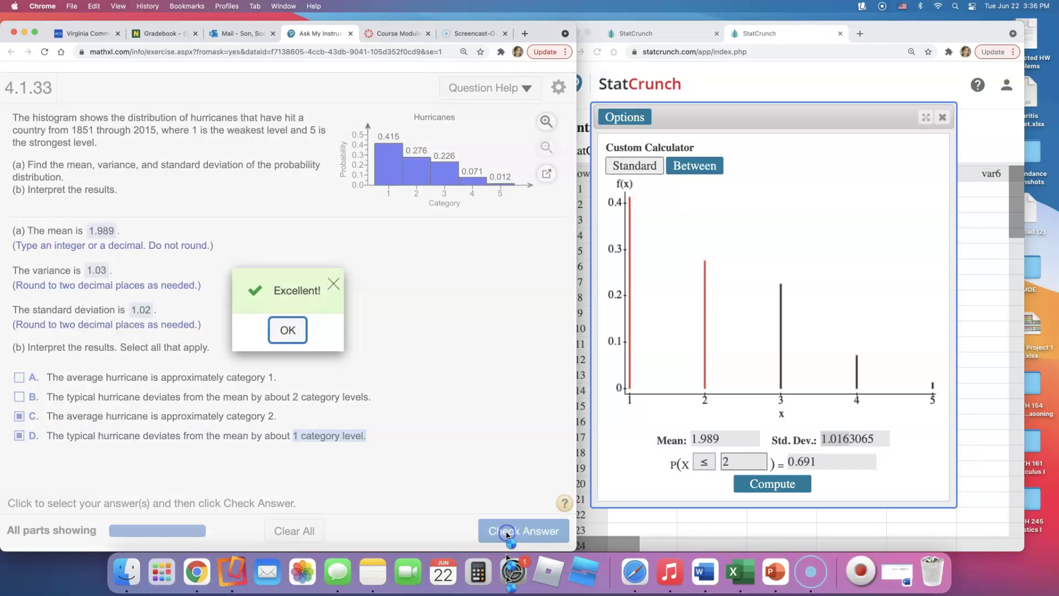
{"action": "left_click", "coordinate": [288, 329]}
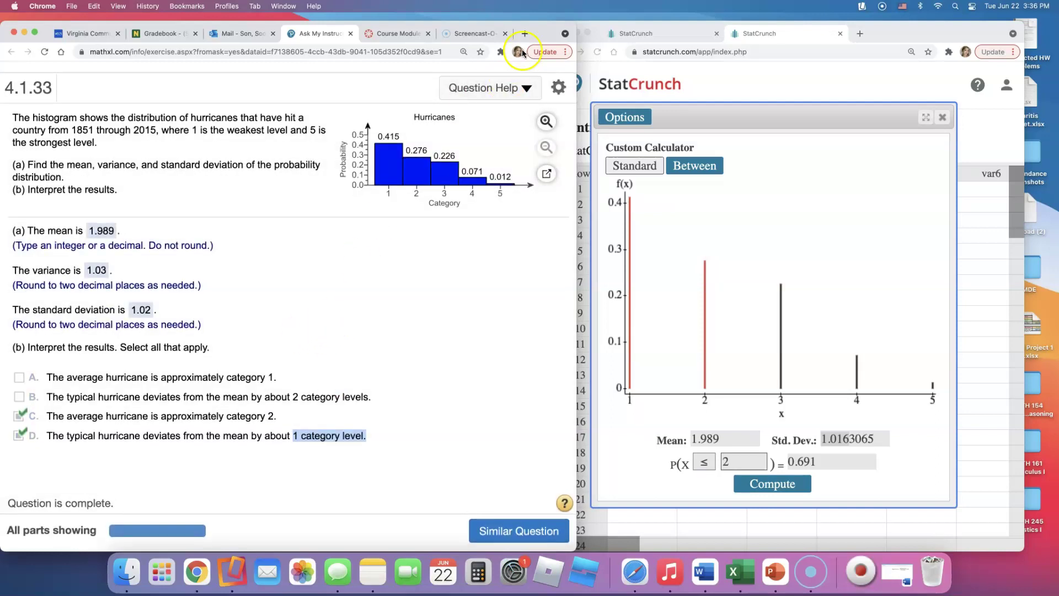
{"action": "left_click_drag", "start_coordinate": [537, 38], "coordinate": [546, 39]}
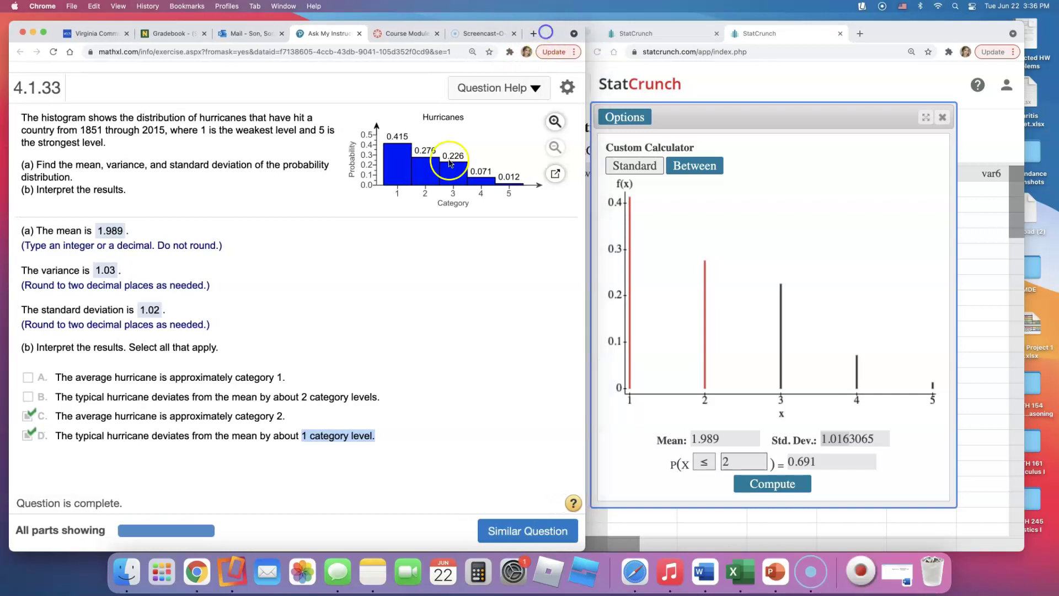